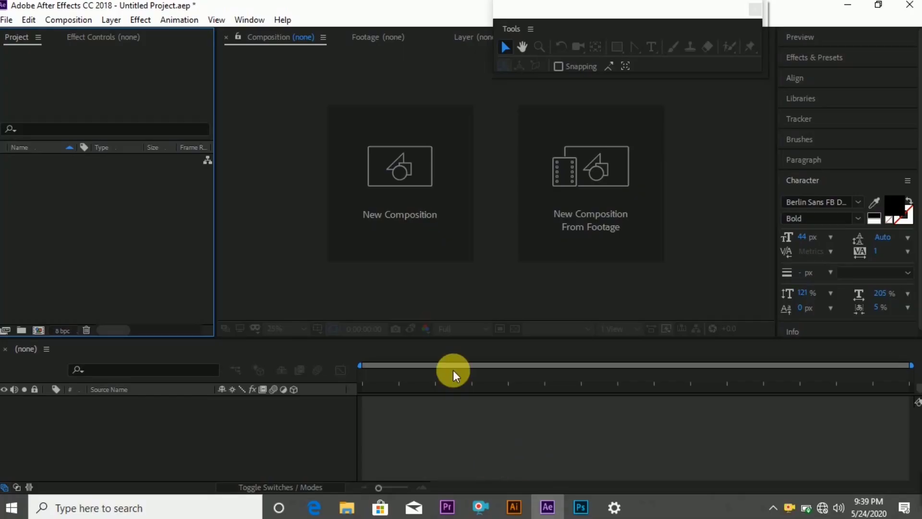
Create the 'slideshows' composition at 1920×1080, 24 fps and 10 seconds long
{"action": "left_click", "coordinate": [410, 189]}
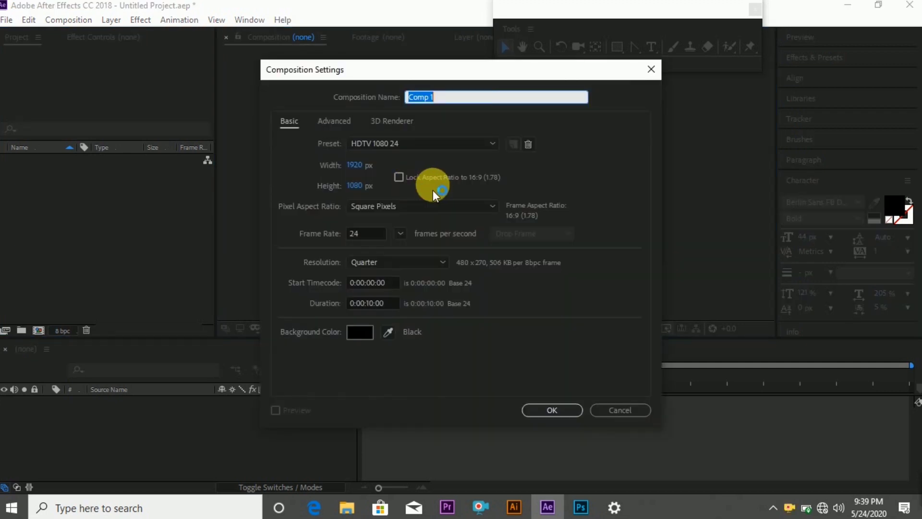
{"action": "type", "text": "slideshows"}
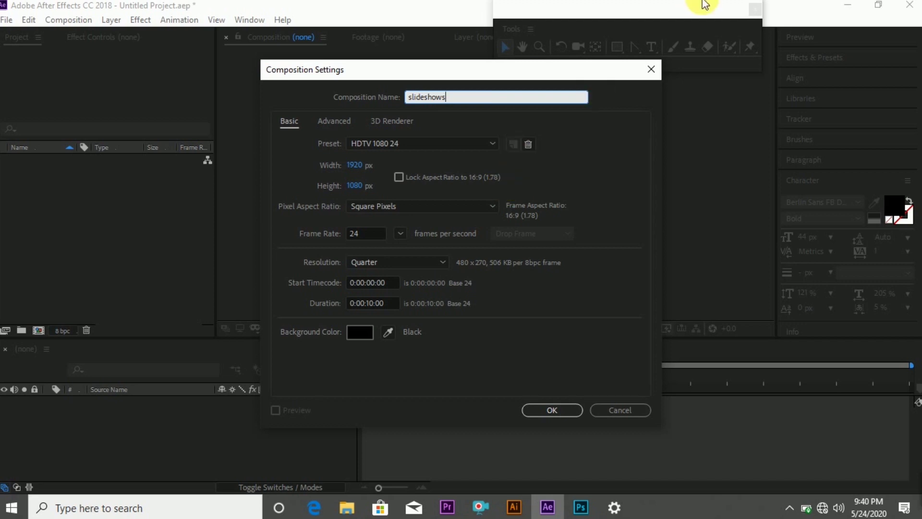
{"action": "left_click", "coordinate": [353, 164]}
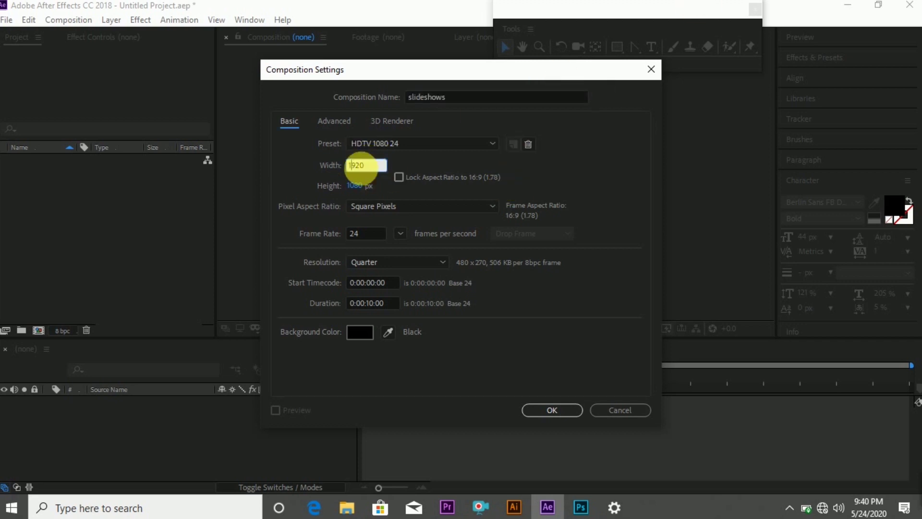
{"action": "left_click", "coordinate": [375, 310]}
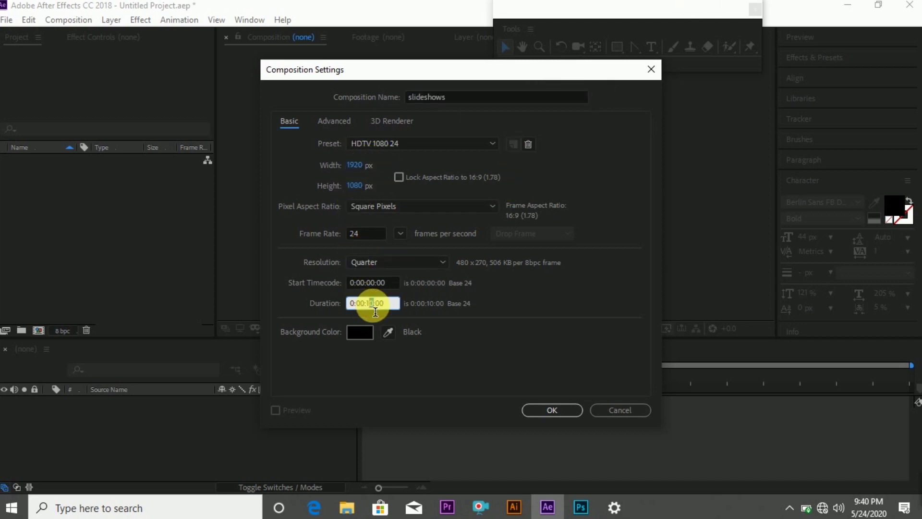
{"action": "left_click", "coordinate": [543, 410]}
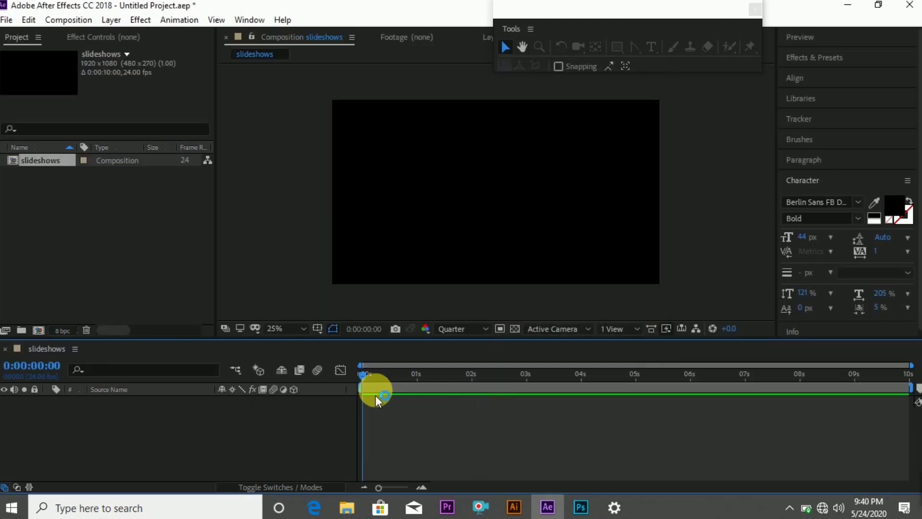
Import all five files from the photo g folder by dragging them into the Project panel
{"action": "left_click", "coordinate": [347, 507]}
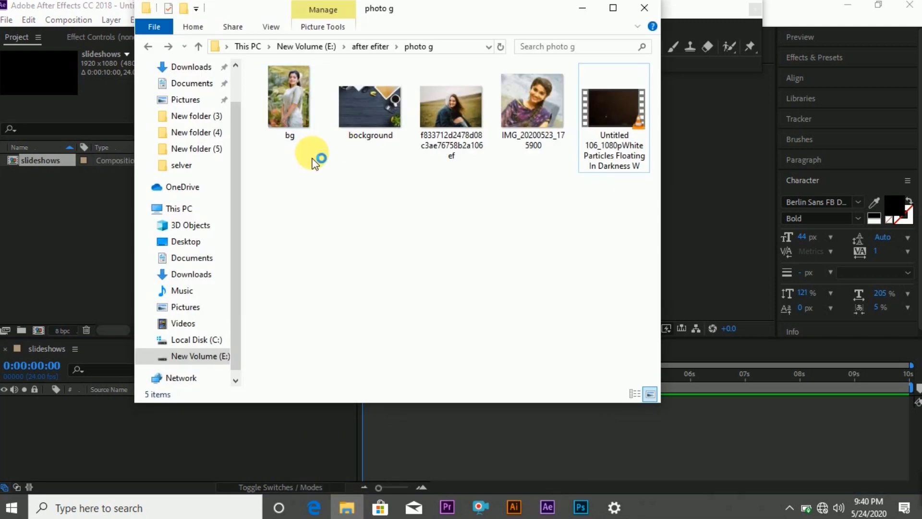
{"action": "mouse_move", "coordinate": [293, 170]}
{"action": "left_mouse_down"}
{"action": "mouse_move", "coordinate": [597, 125]}
{"action": "mouse_move", "coordinate": [87, 238]}
{"action": "mouse_move", "coordinate": [82, 404]}
{"action": "left_mouse_up"}
{"action": "left_click", "coordinate": [47, 175]}
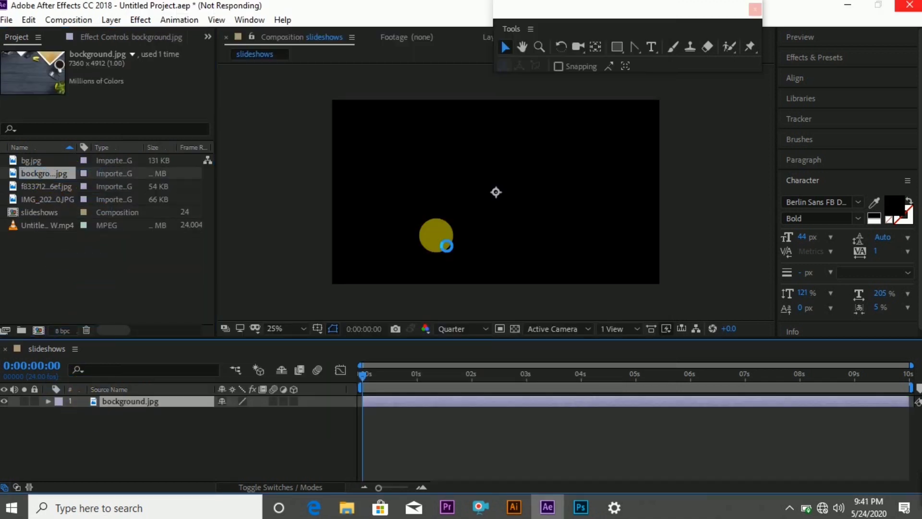
Fit the background.jpg layer to the composition size
{"action": "right_click", "coordinate": [436, 235]}
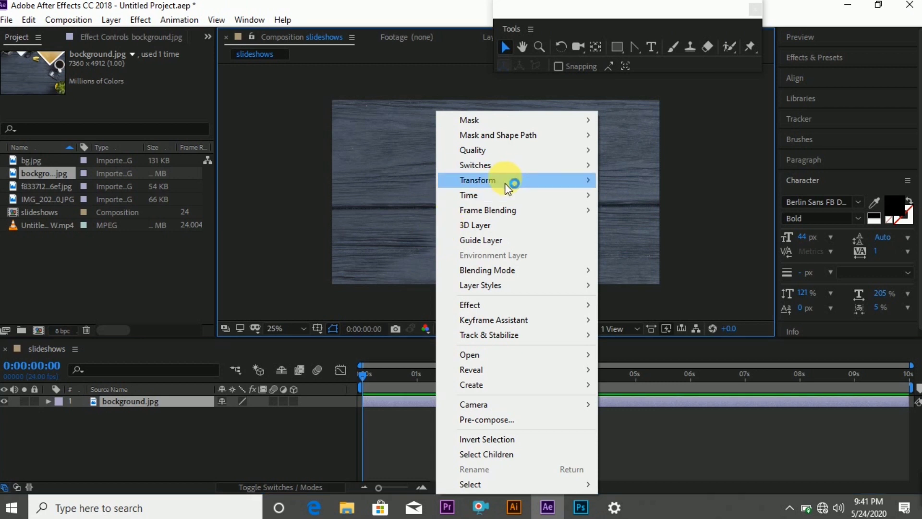
{"action": "mouse_move", "coordinate": [505, 182]}
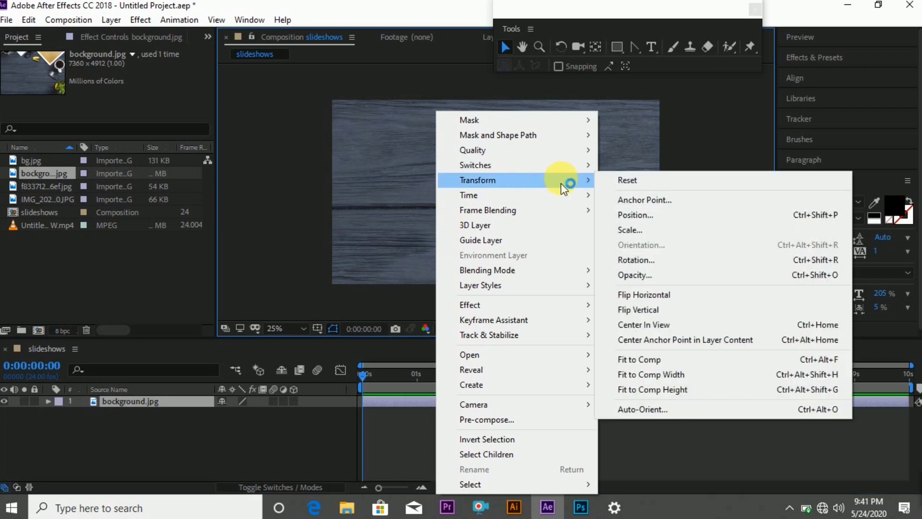
{"action": "left_click", "coordinate": [632, 362]}
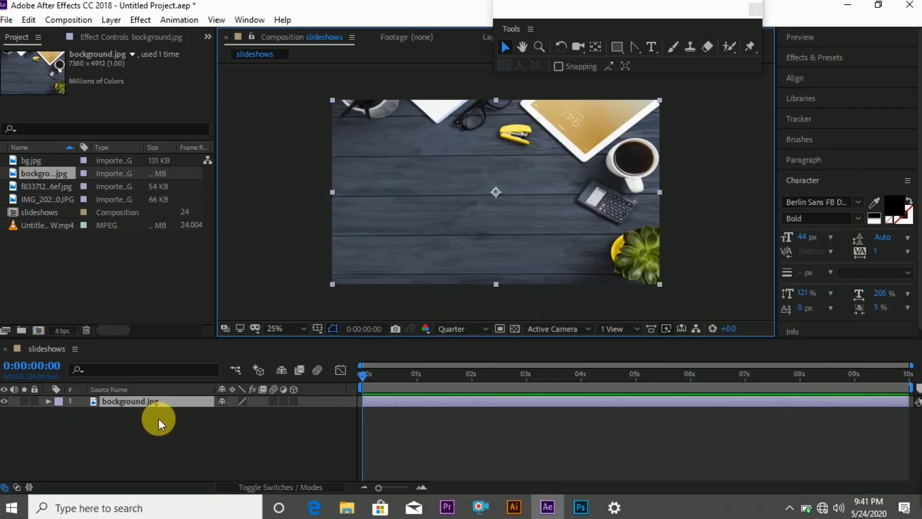
Apply Curves to background.jpg and bend the RGB curve into a gentle S to darken it
{"action": "left_click", "coordinate": [152, 399]}
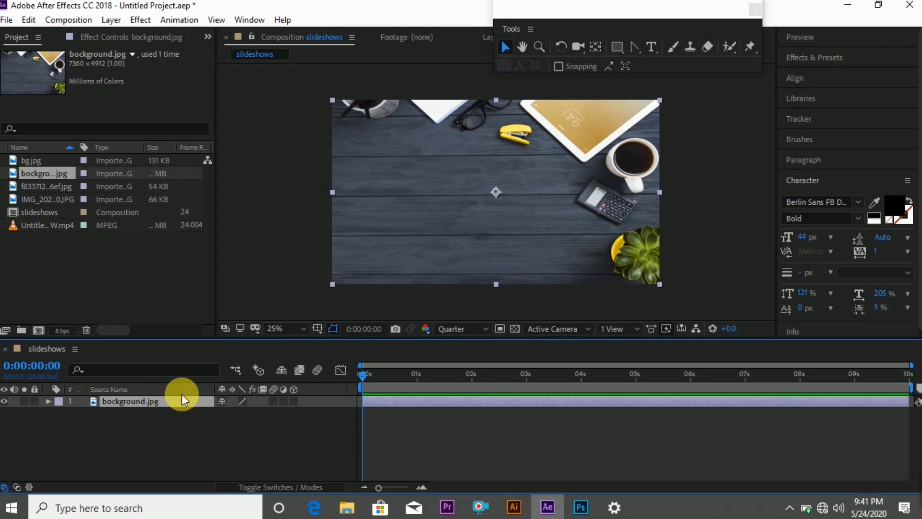
{"action": "left_click", "coordinate": [140, 19]}
{"action": "mouse_move", "coordinate": [259, 165]}
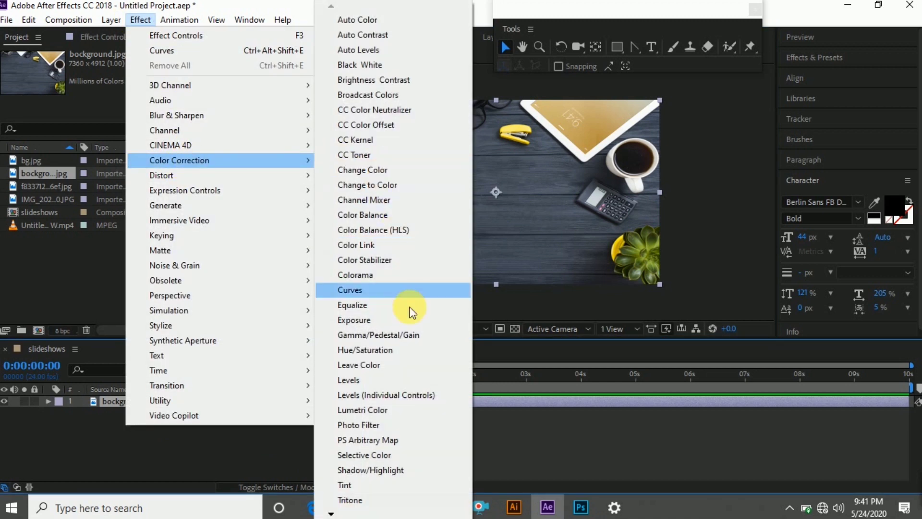
{"action": "left_click", "coordinate": [391, 290]}
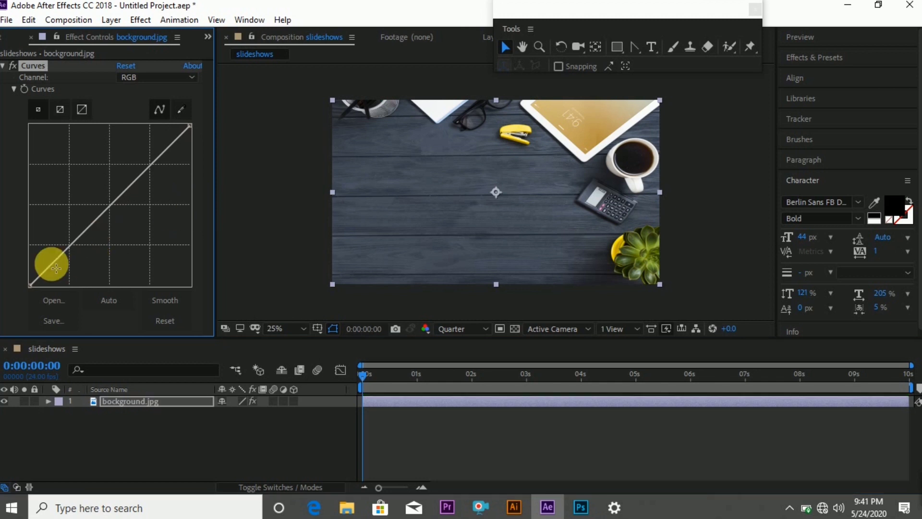
{"action": "left_click_drag", "start_coordinate": [47, 280], "coordinate": [102, 229]}
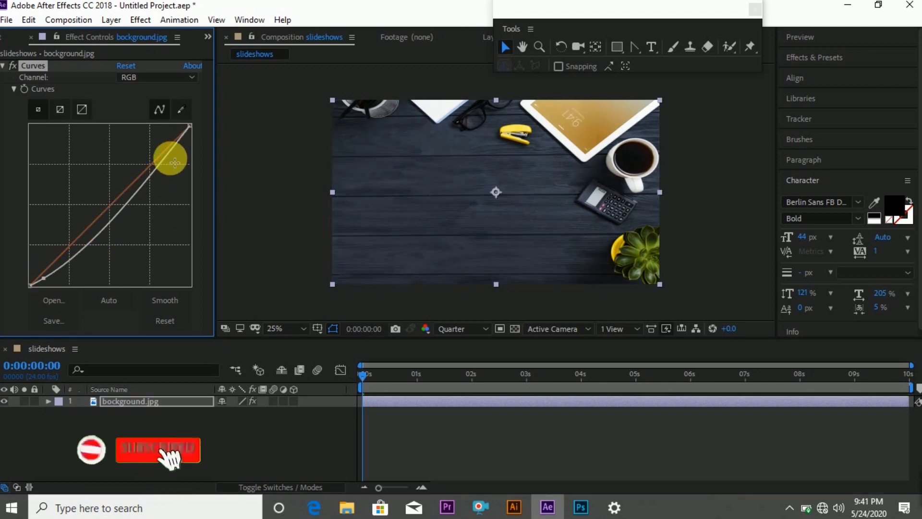
{"action": "left_click_drag", "start_coordinate": [169, 153], "coordinate": [166, 148]}
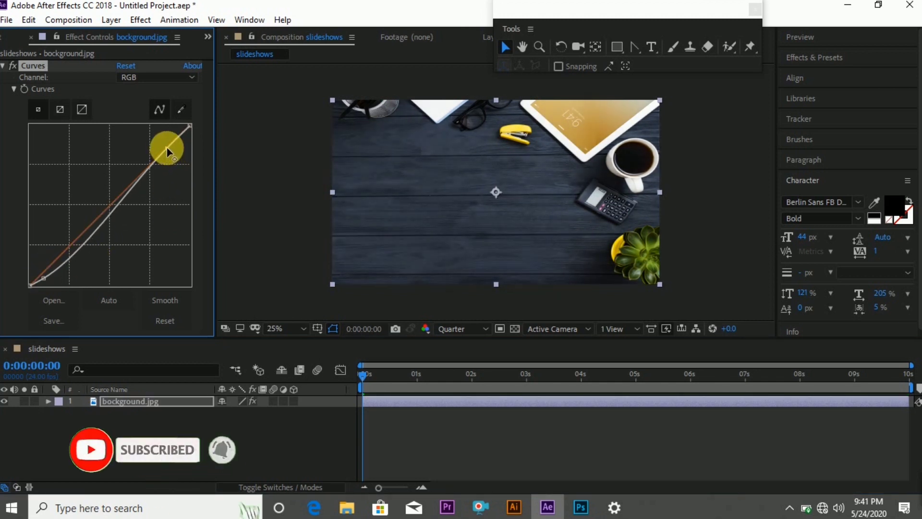
{"action": "left_click", "coordinate": [20, 75]}
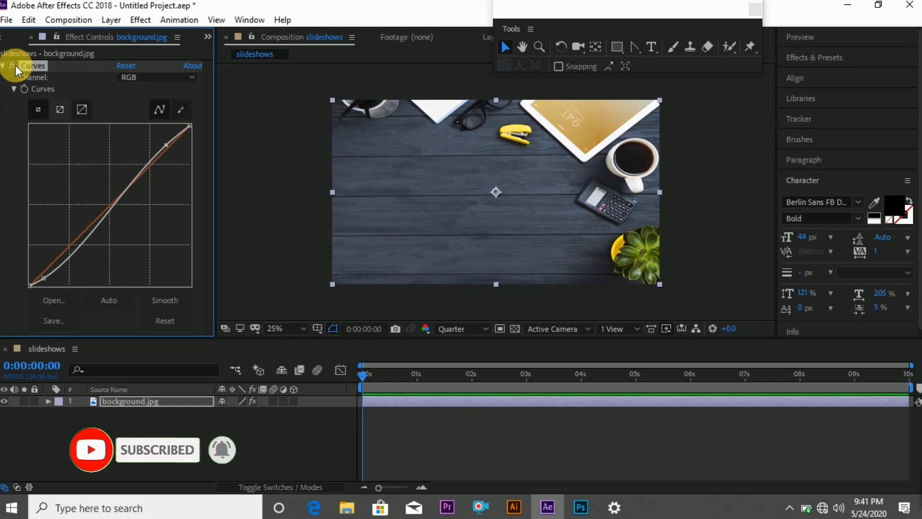
{"action": "left_click", "coordinate": [13, 68]}
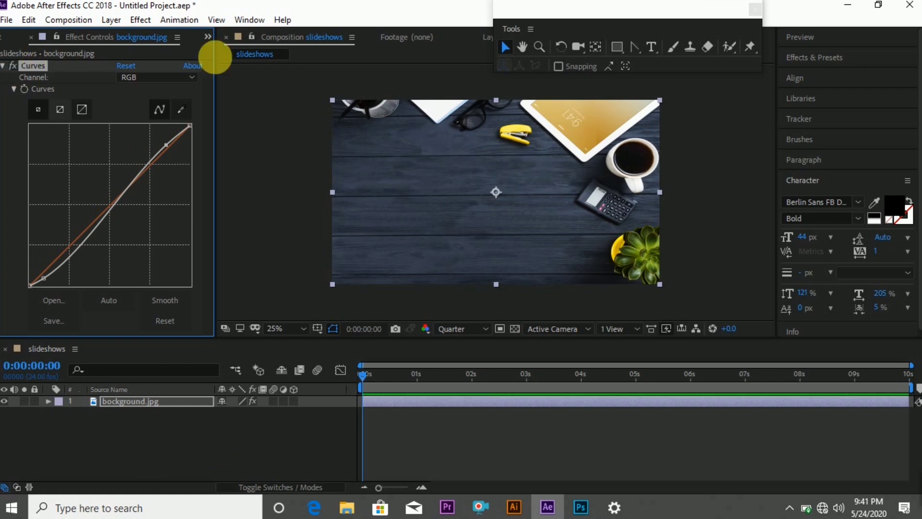
{"action": "left_click", "coordinate": [208, 37]}
{"action": "left_click", "coordinate": [226, 53]}
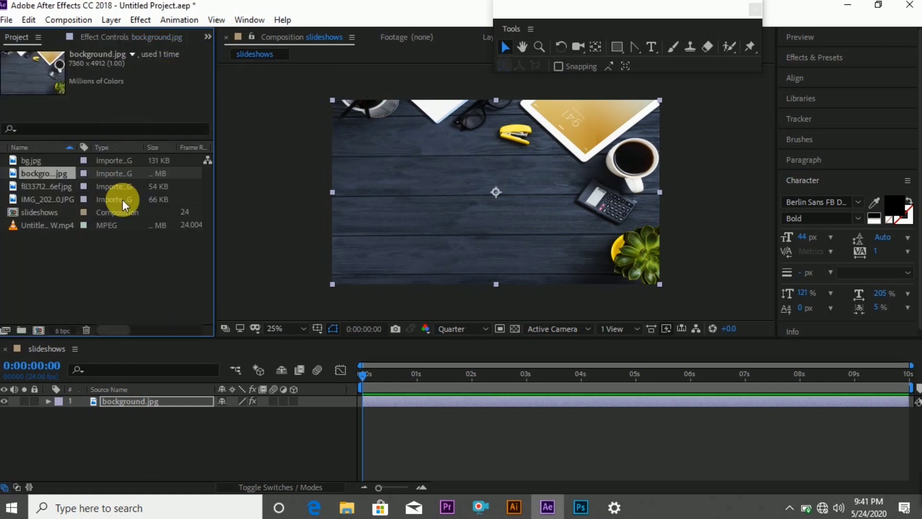
Create a second 1920×1080 composition named 'photo frame'
{"action": "left_click", "coordinate": [116, 423]}
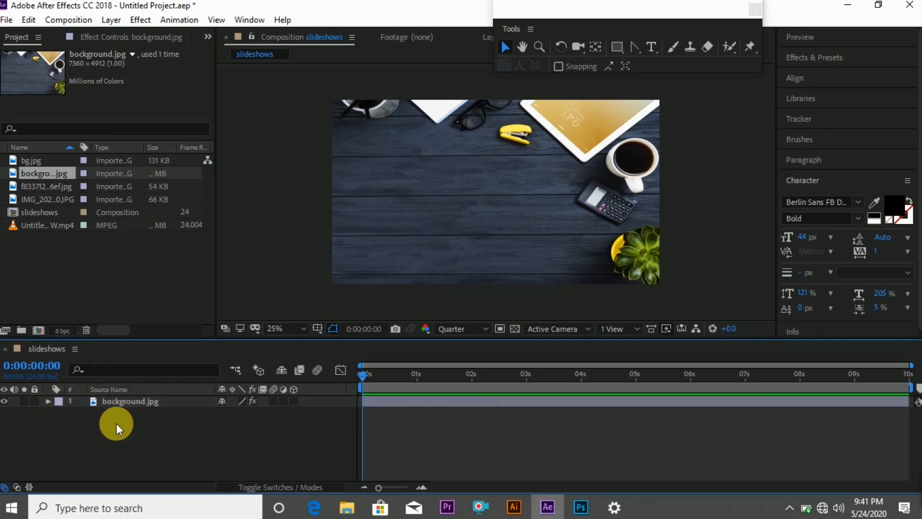
{"action": "left_click", "coordinate": [39, 330]}
{"action": "type", "text": "photo frame"}
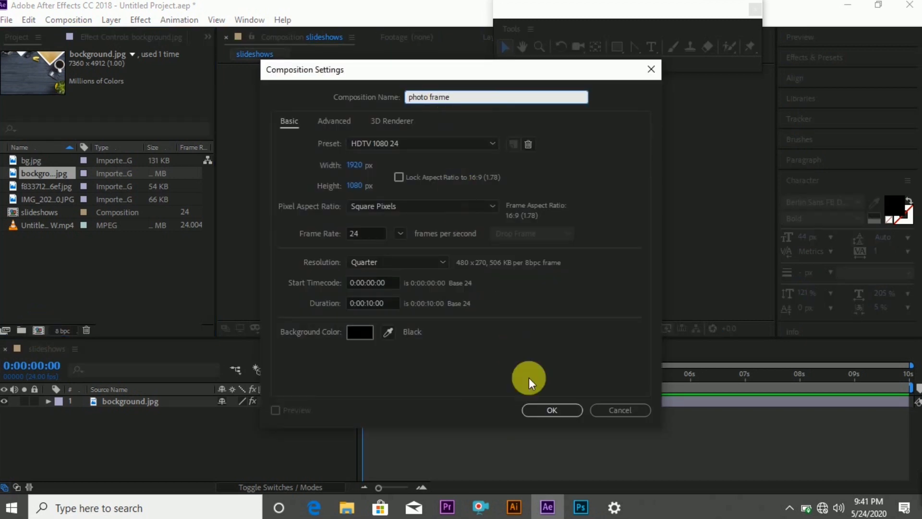
{"action": "left_click", "coordinate": [554, 409]}
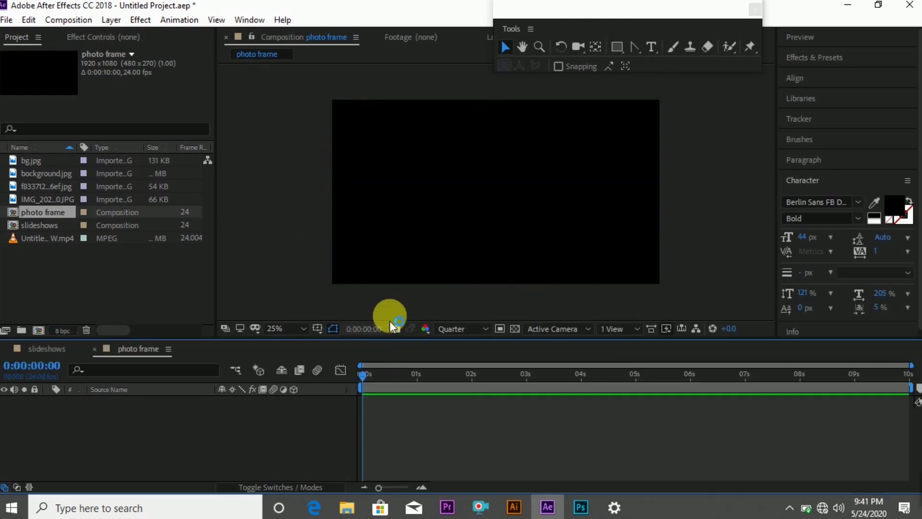
Add a full-size white solid layer, White Solid 1, to photo frame
{"action": "right_click", "coordinate": [216, 433]}
{"action": "mouse_move", "coordinate": [321, 288]}
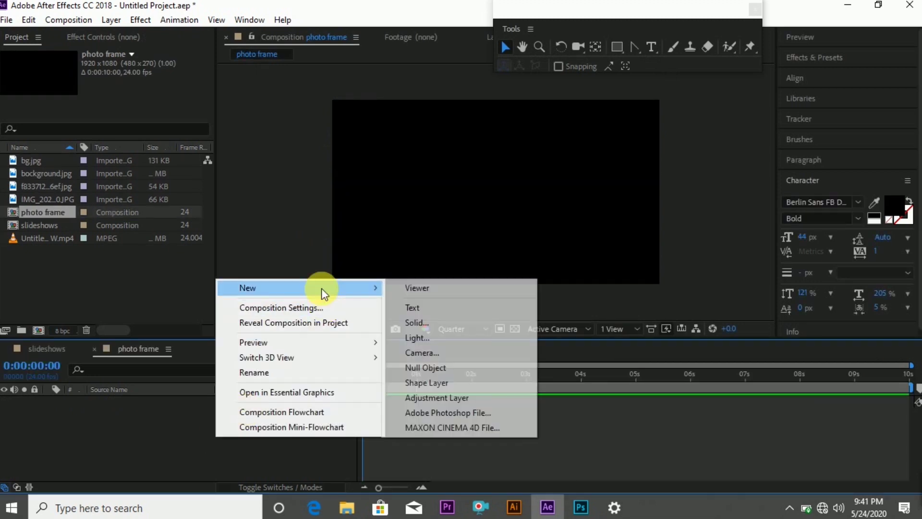
{"action": "left_click", "coordinate": [414, 323]}
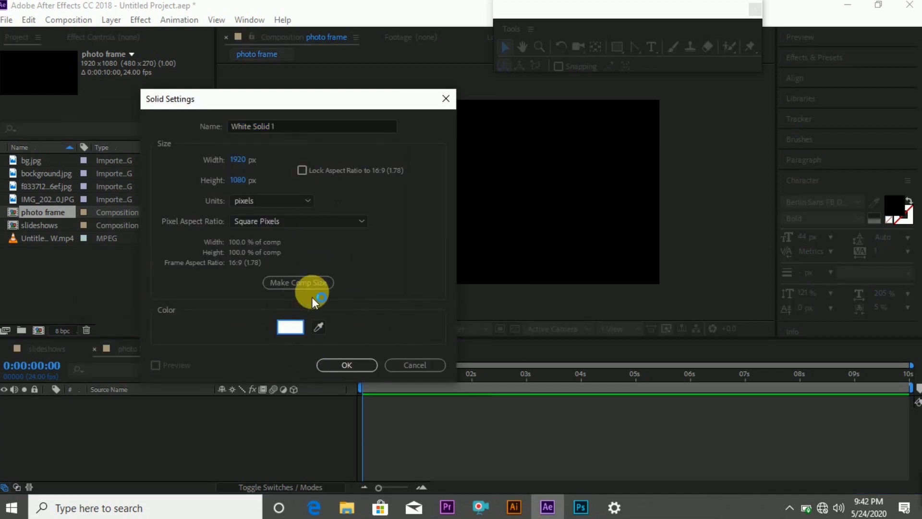
{"action": "left_click", "coordinate": [353, 369]}
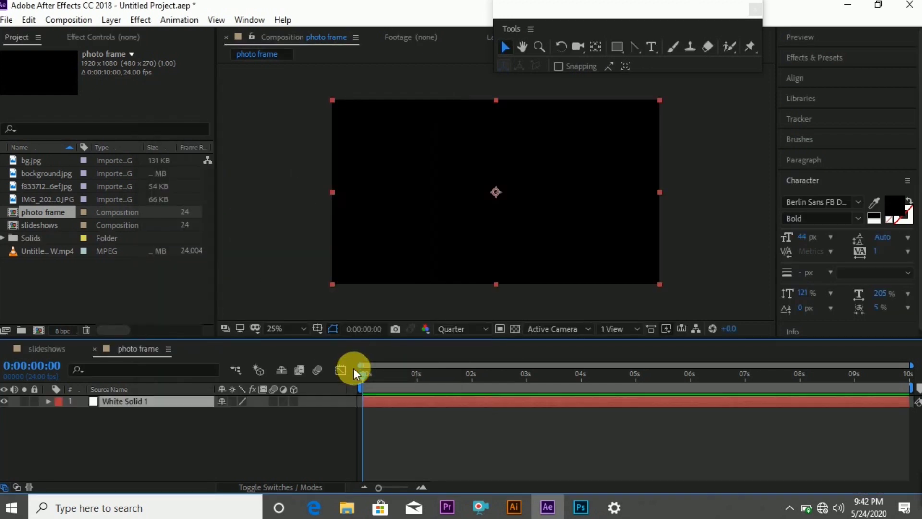
Place bg.jpg above the white solid and scale it down to 79%
{"action": "left_click", "coordinate": [192, 433]}
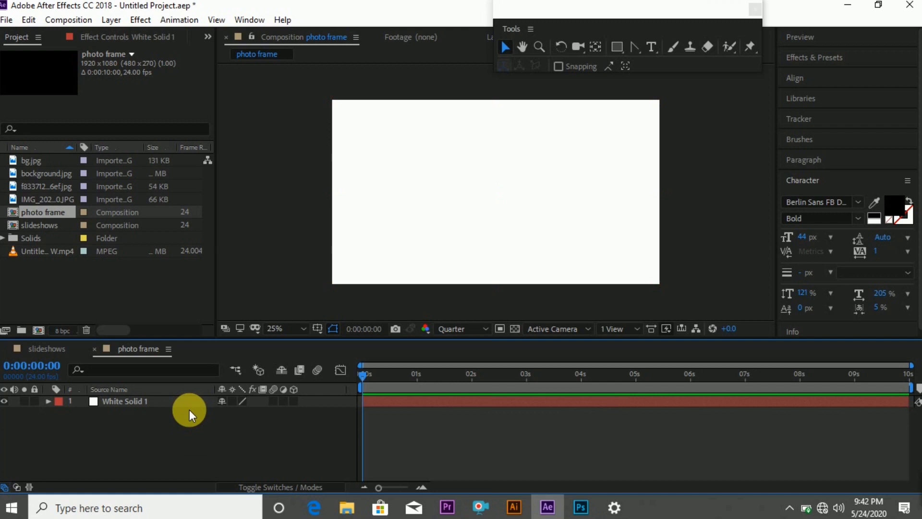
{"action": "left_click", "coordinate": [43, 225]}
{"action": "left_click", "coordinate": [48, 187]}
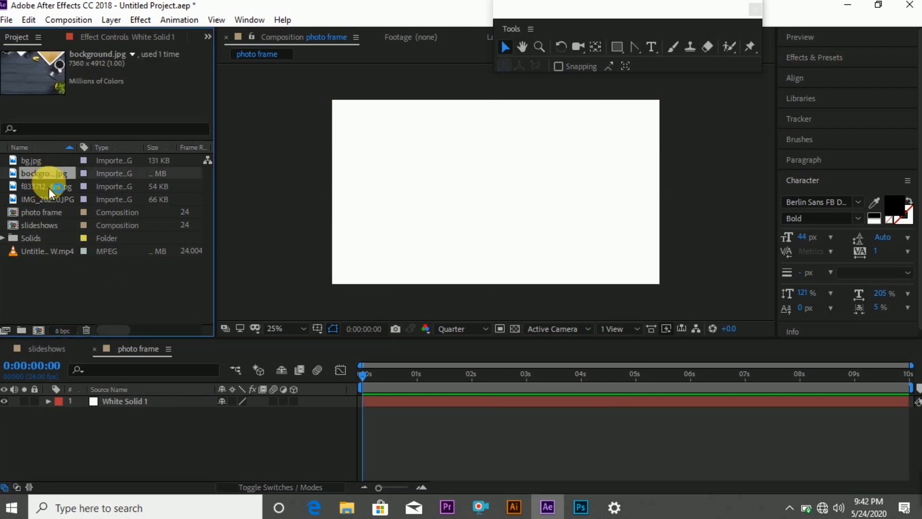
{"action": "left_click", "coordinate": [43, 161]}
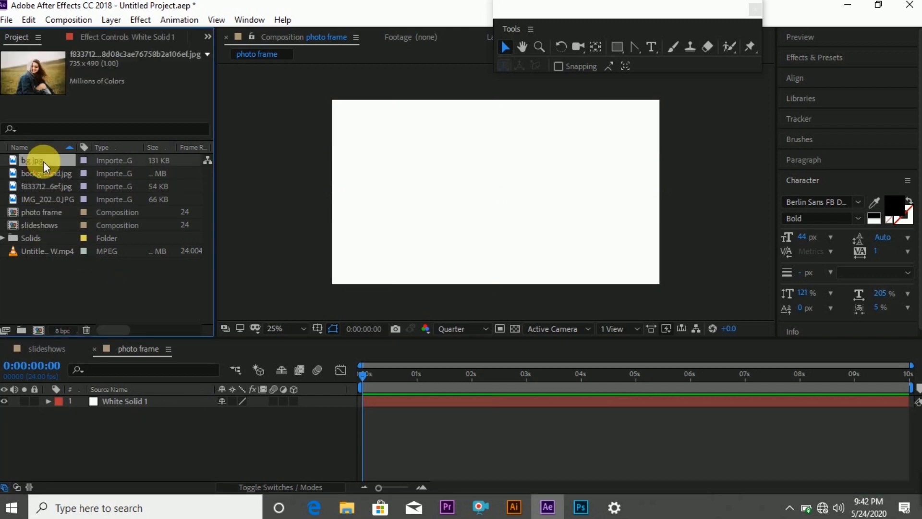
{"action": "mouse_move", "coordinate": [51, 166]}
{"action": "left_mouse_down"}
{"action": "mouse_move", "coordinate": [114, 422]}
{"action": "mouse_move", "coordinate": [134, 412]}
{"action": "left_mouse_up"}
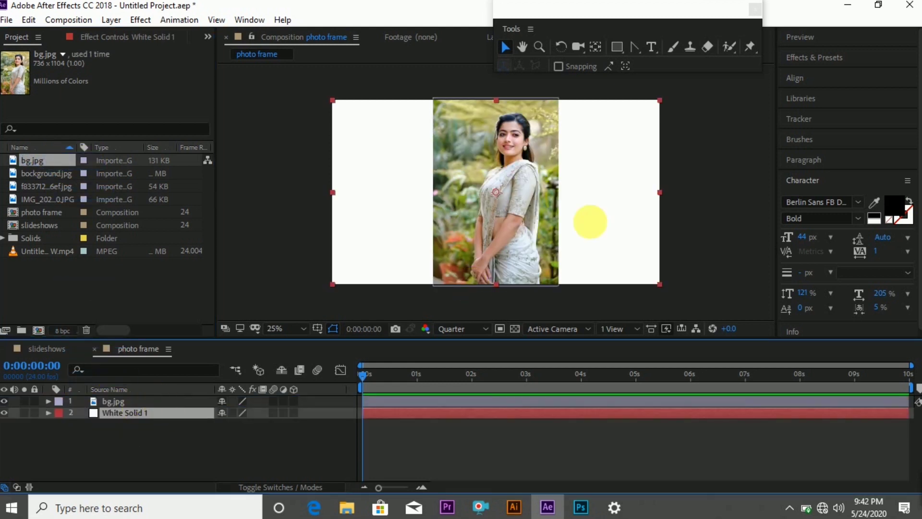
{"action": "key", "text": "s"}
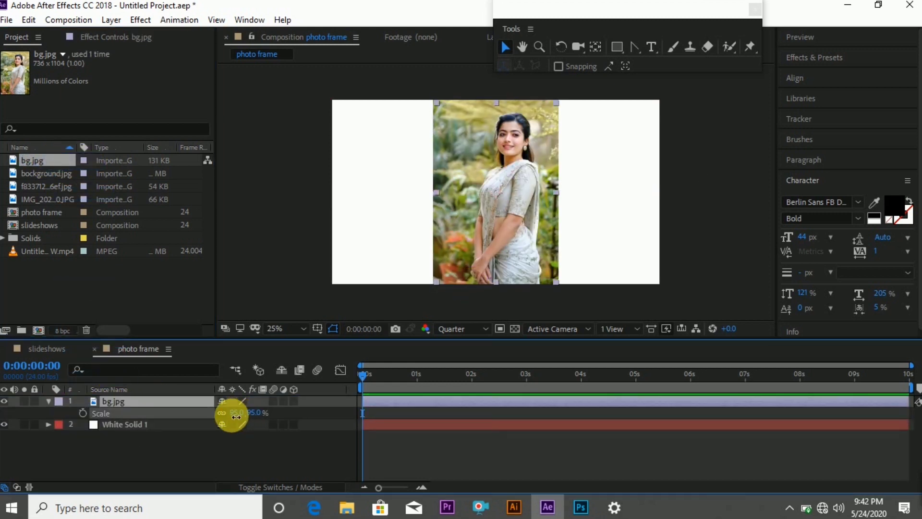
{"action": "left_click_drag", "start_coordinate": [246, 419], "coordinate": [229, 417]}
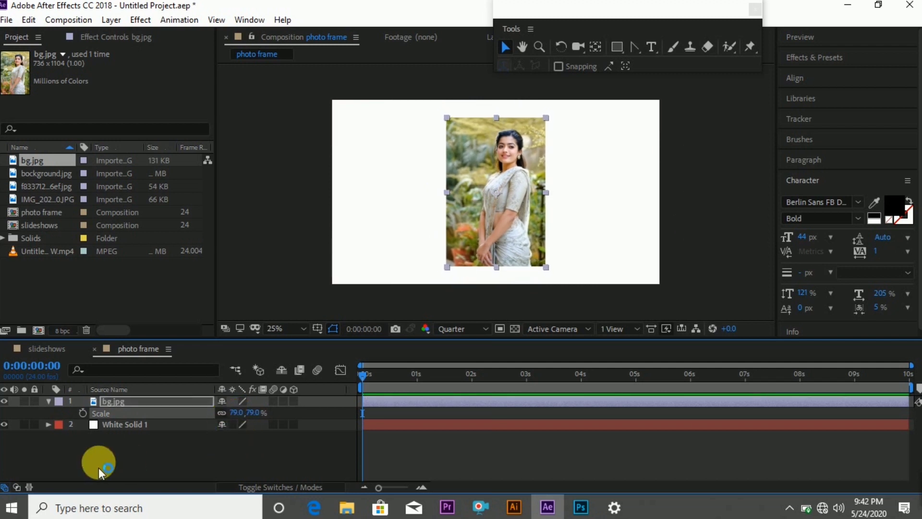
Narrow White Solid 1 into a portrait card and move the photo toward its top
{"action": "left_click", "coordinate": [158, 427]}
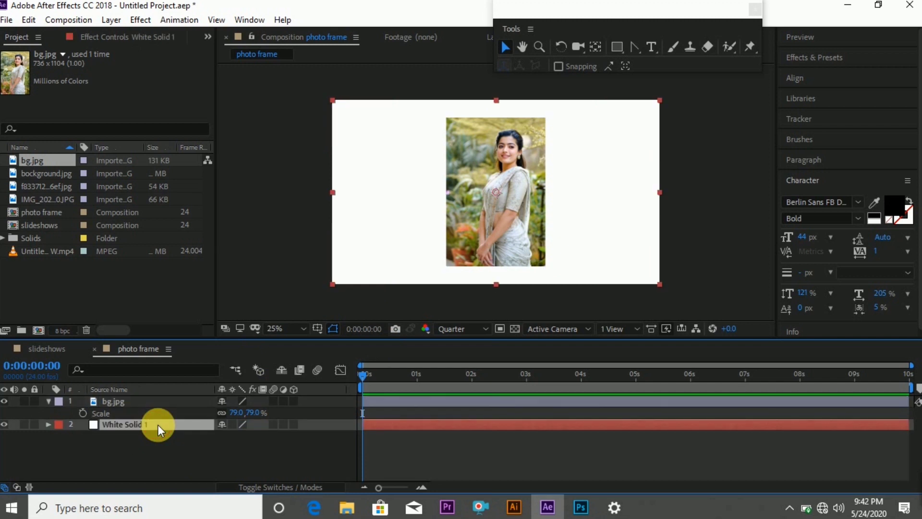
{"action": "left_click_drag", "start_coordinate": [334, 198], "coordinate": [438, 201]}
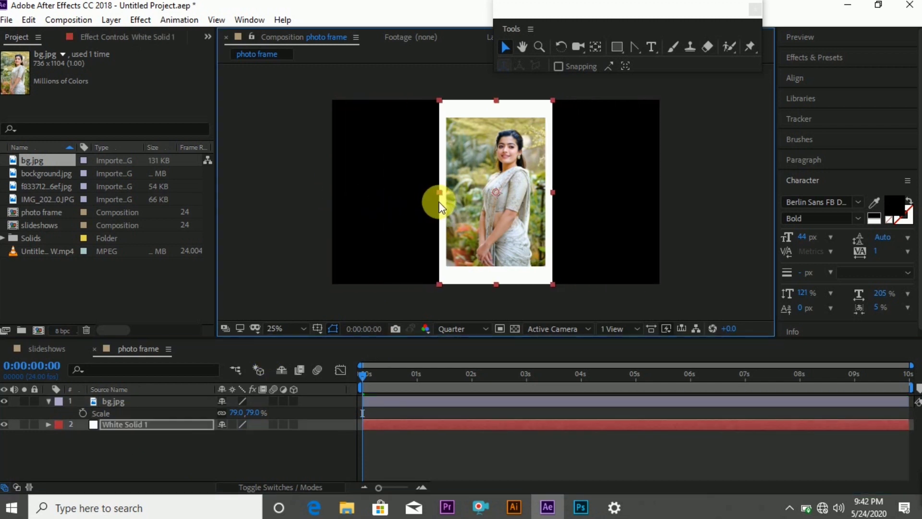
{"action": "left_click", "coordinate": [122, 404]}
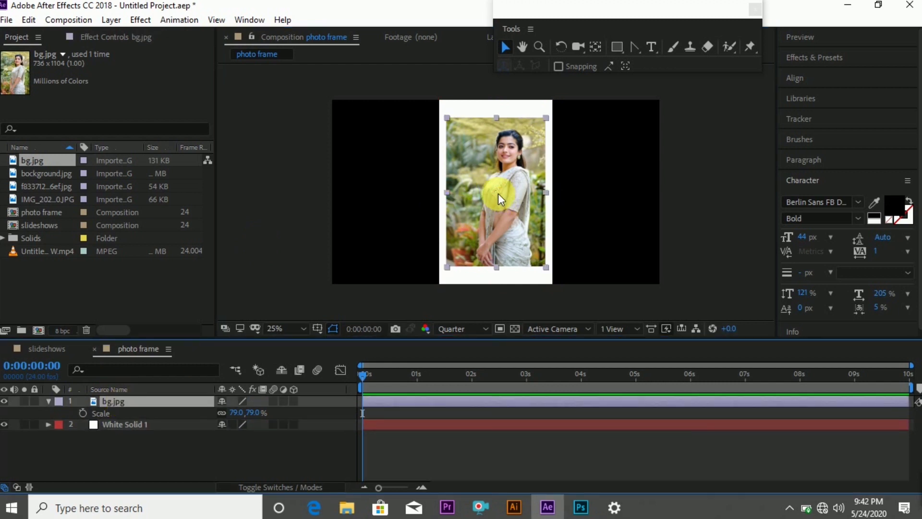
{"action": "left_click_drag", "start_coordinate": [497, 193], "coordinate": [498, 183]}
{"action": "left_click", "coordinate": [54, 417]}
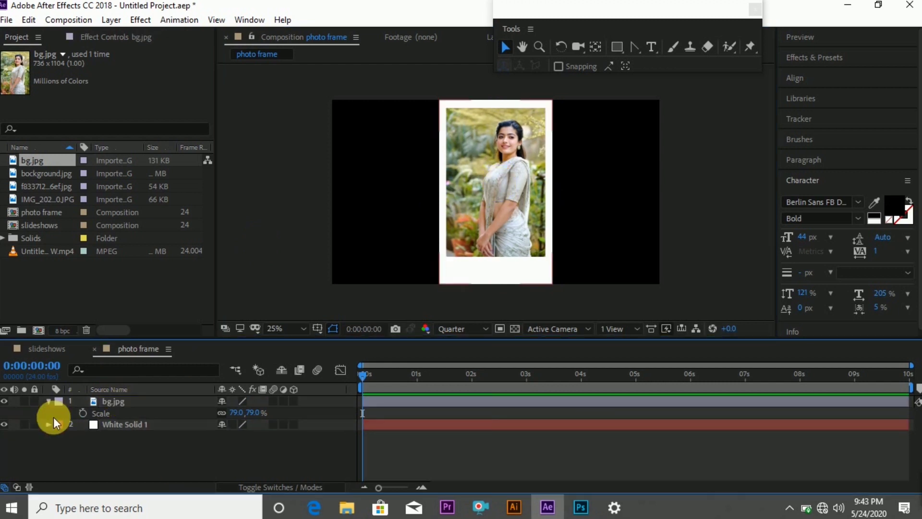
{"action": "left_click", "coordinate": [48, 401]}
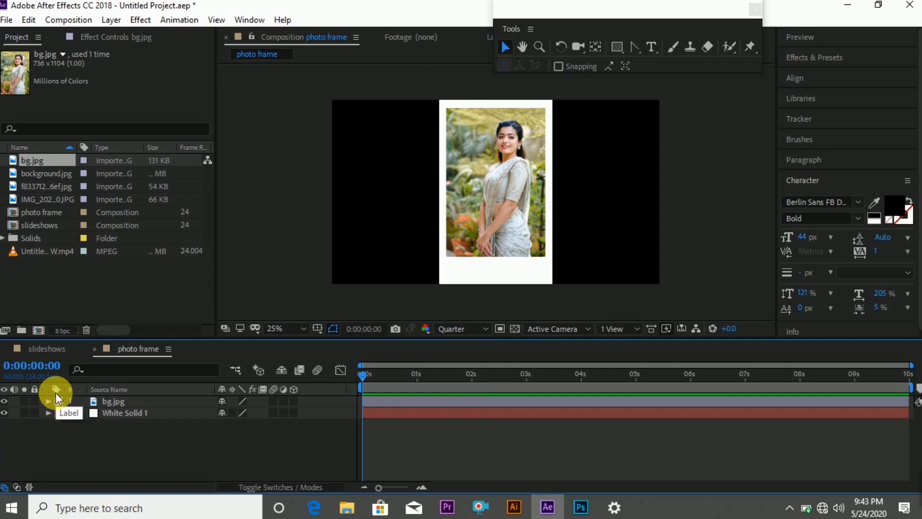
Add a '(Name)' text layer and position it at the bottom of the white card
{"action": "right_click", "coordinate": [140, 436]}
{"action": "mouse_move", "coordinate": [217, 284]}
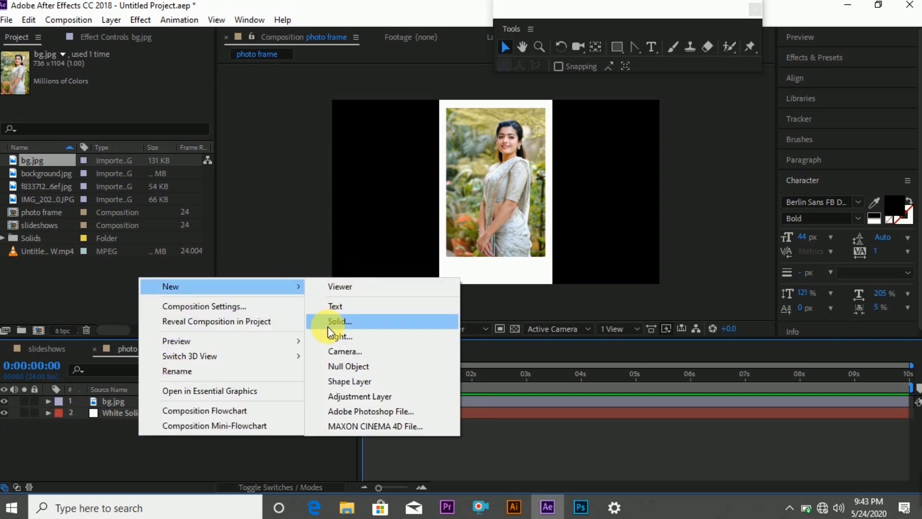
{"action": "left_click", "coordinate": [338, 306]}
{"action": "type", "text": "n"}
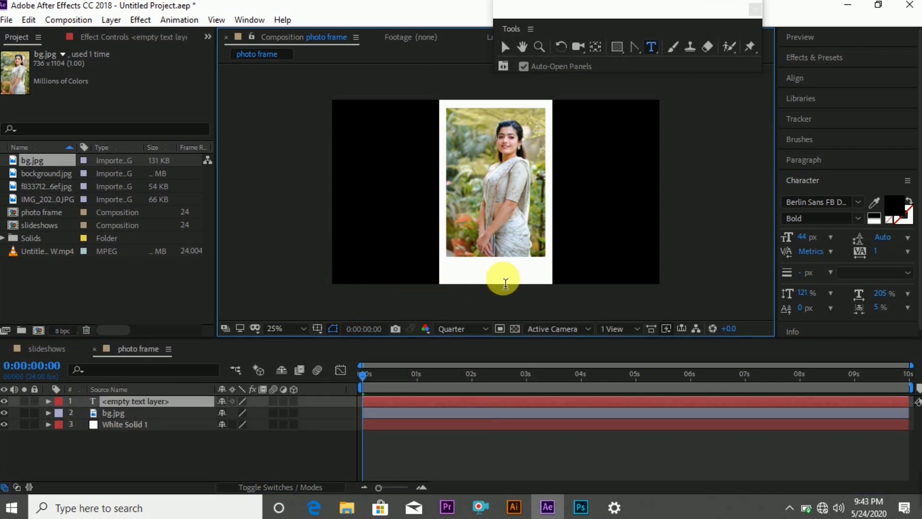
{"action": "type", "text": "ame"}
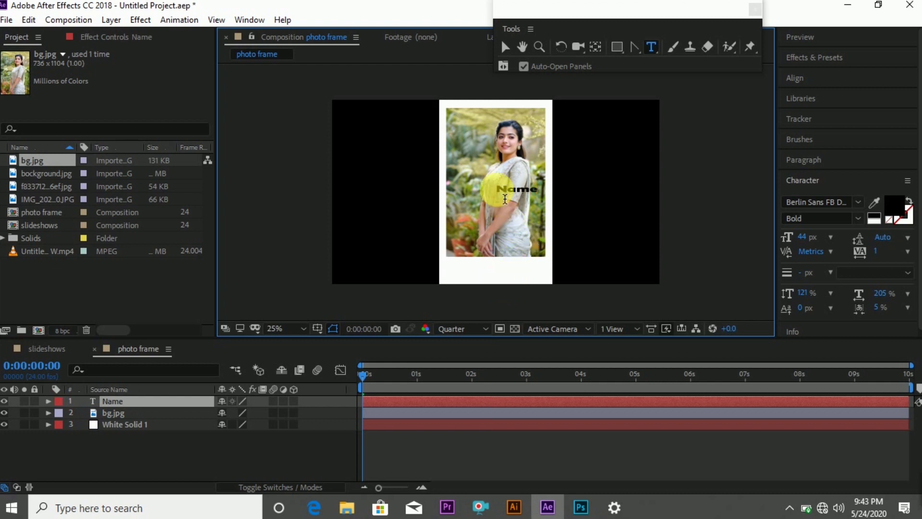
{"action": "type", "text": "("}
{"action": "type", "text": ")"}
{"action": "left_click", "coordinate": [504, 46]}
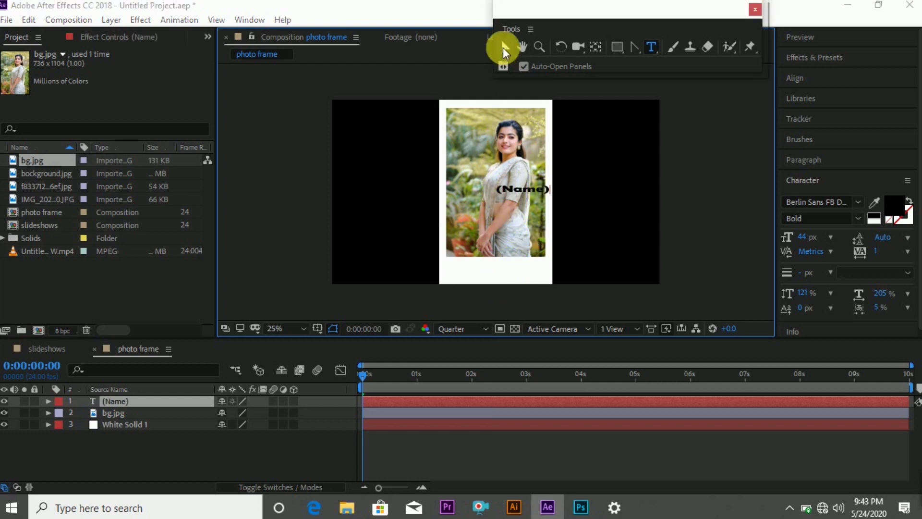
{"action": "left_click_drag", "start_coordinate": [496, 198], "coordinate": [474, 269]}
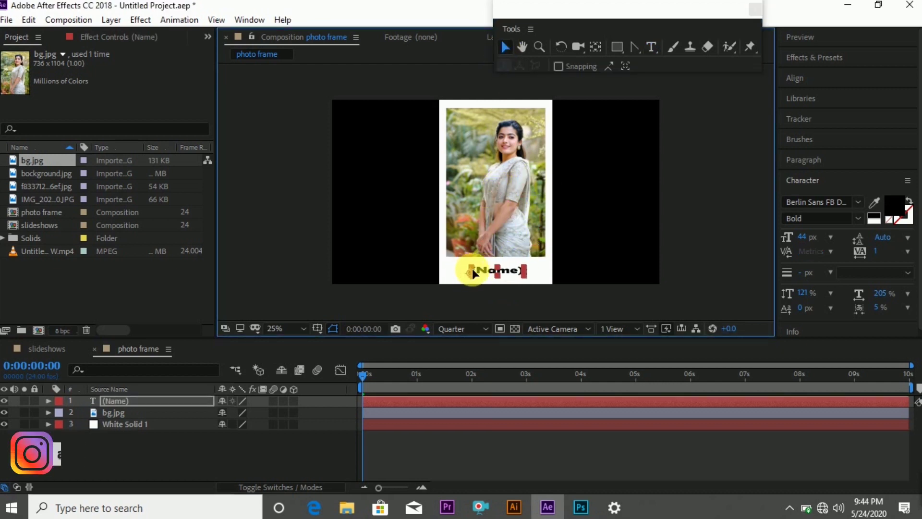
{"action": "left_click", "coordinate": [181, 454]}
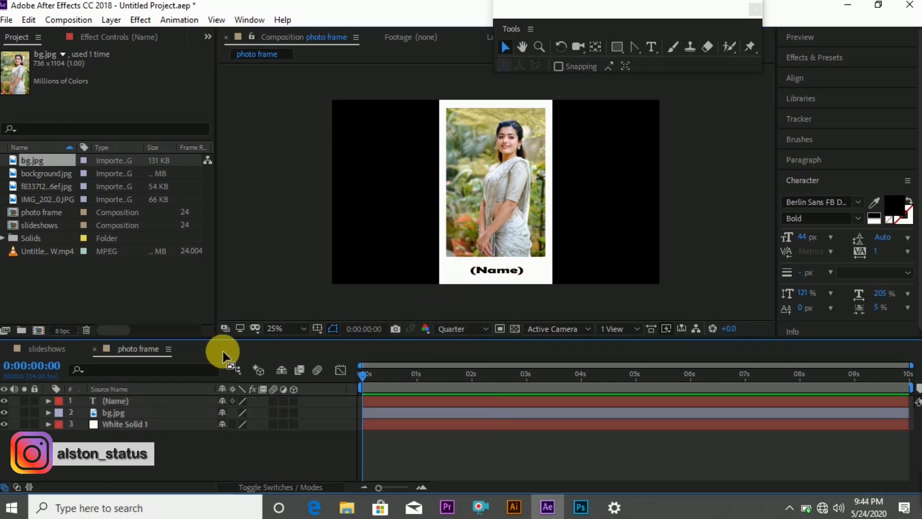
Switch back to the slideshows composition
{"action": "left_click", "coordinate": [47, 349]}
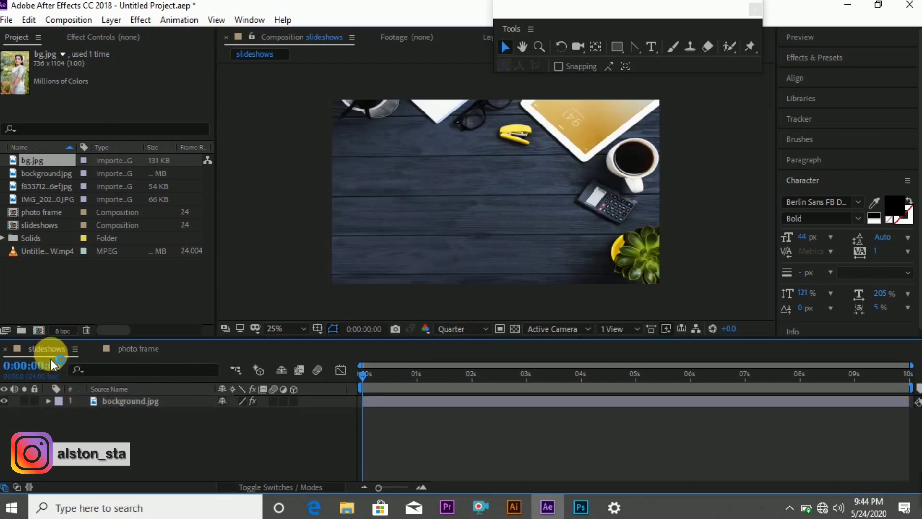
{"action": "left_click", "coordinate": [126, 406]}
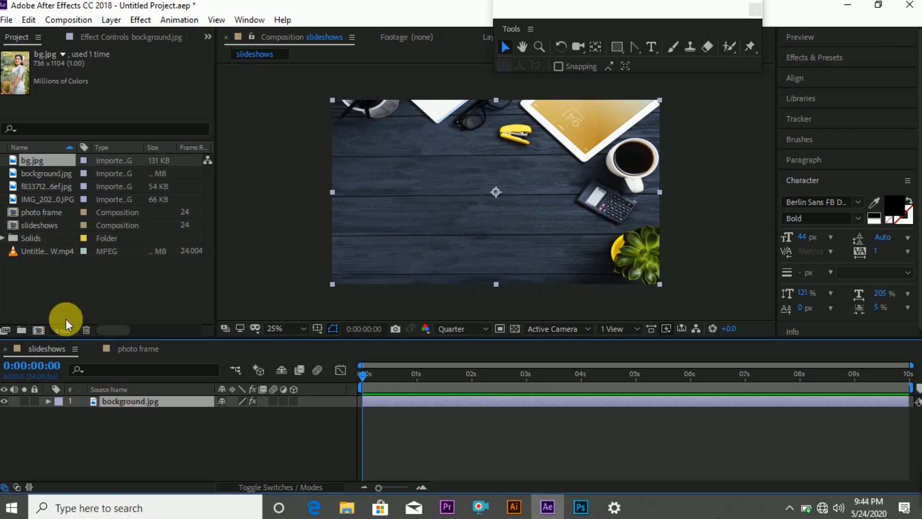
{"action": "left_click", "coordinate": [43, 226]}
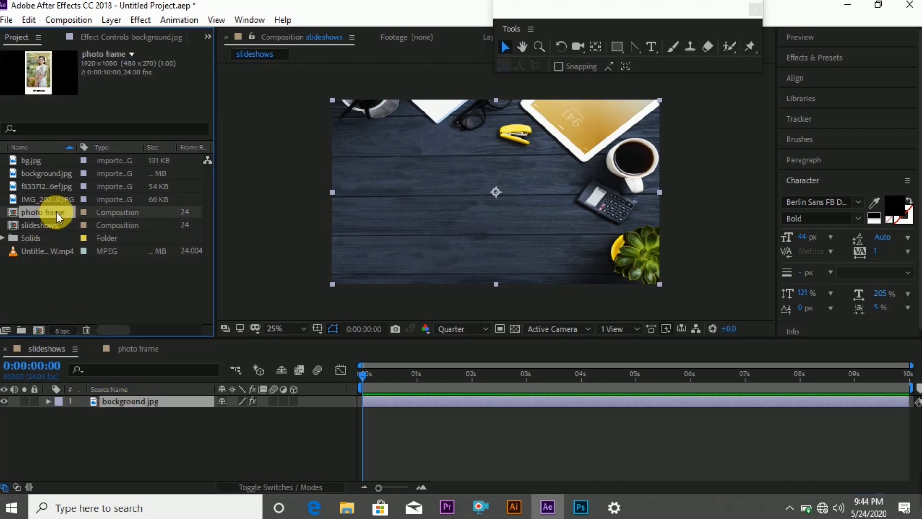
Add photo frame to the slideshows timeline, scale it to 64% and shift it left and down
{"action": "mouse_move", "coordinate": [48, 212]}
{"action": "left_mouse_down"}
{"action": "mouse_move", "coordinate": [113, 437]}
{"action": "mouse_move", "coordinate": [120, 402]}
{"action": "mouse_move", "coordinate": [110, 402]}
{"action": "left_mouse_up"}
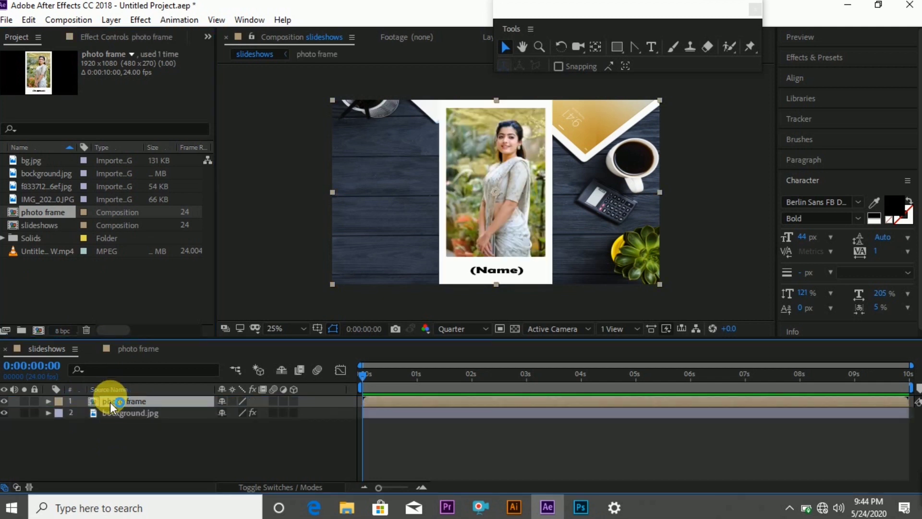
{"action": "key", "text": "s"}
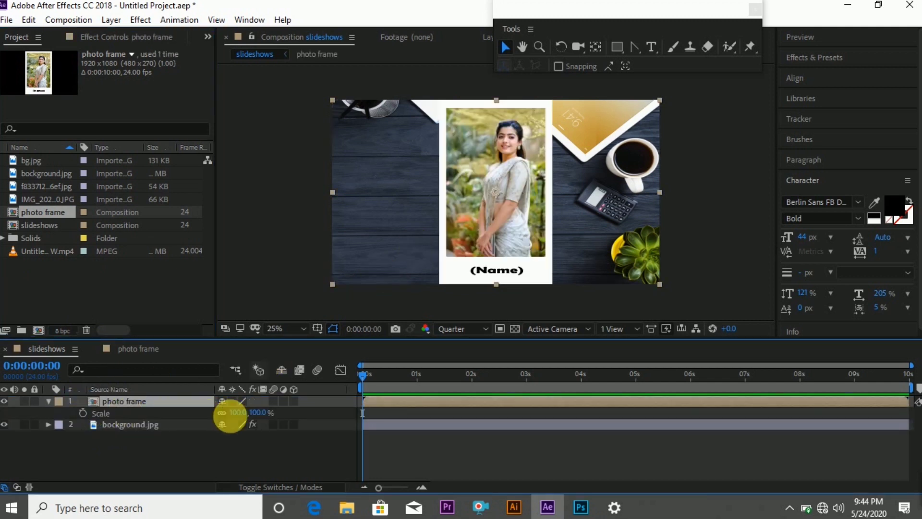
{"action": "left_click_drag", "start_coordinate": [240, 413], "coordinate": [224, 418]}
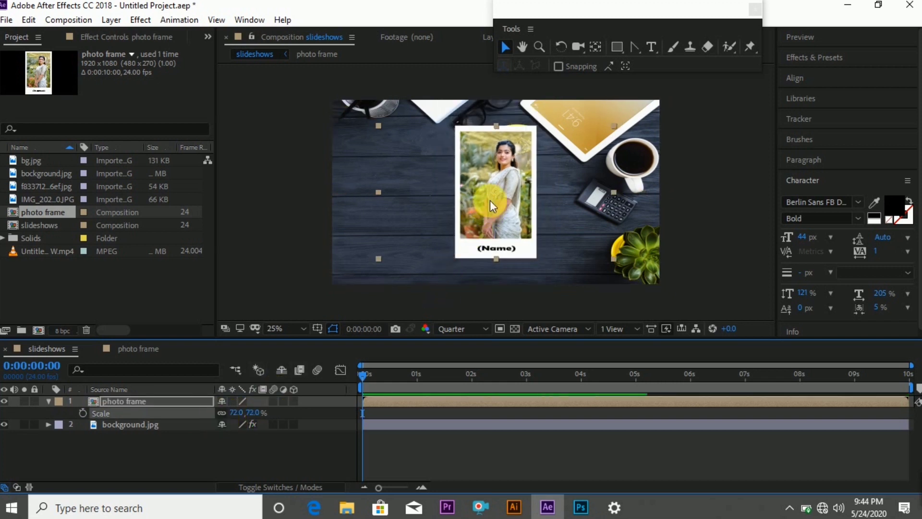
{"action": "left_click_drag", "start_coordinate": [495, 191], "coordinate": [460, 207]}
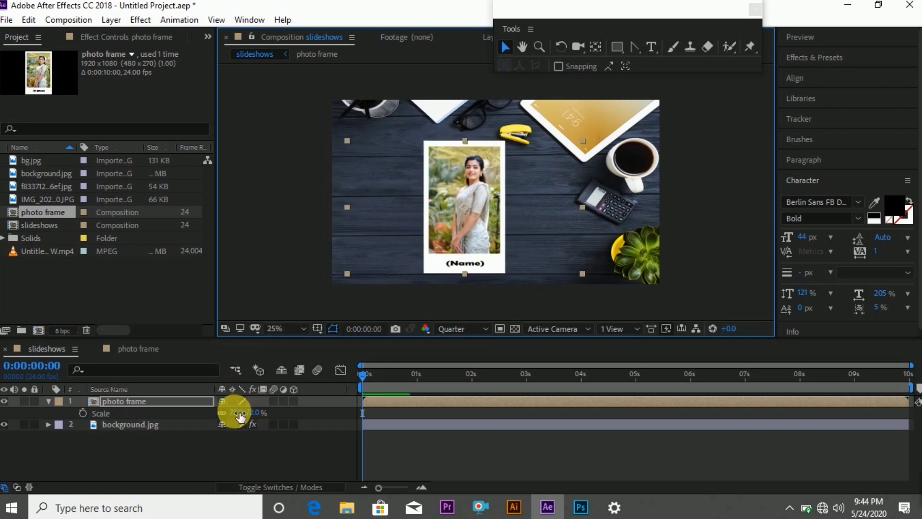
{"action": "left_click_drag", "start_coordinate": [240, 416], "coordinate": [227, 413]}
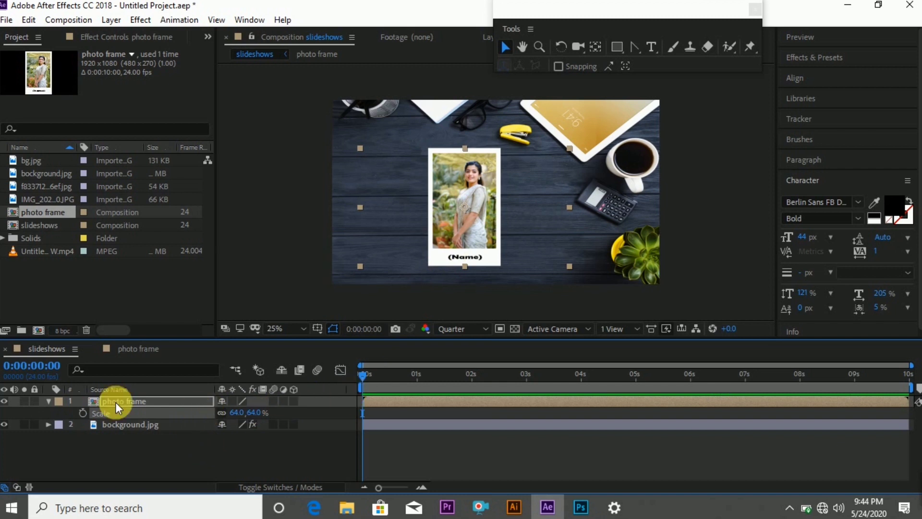
Make the photo frame and background.jpg layers 3D
{"action": "left_click", "coordinate": [48, 401]}
{"action": "left_click", "coordinate": [147, 453]}
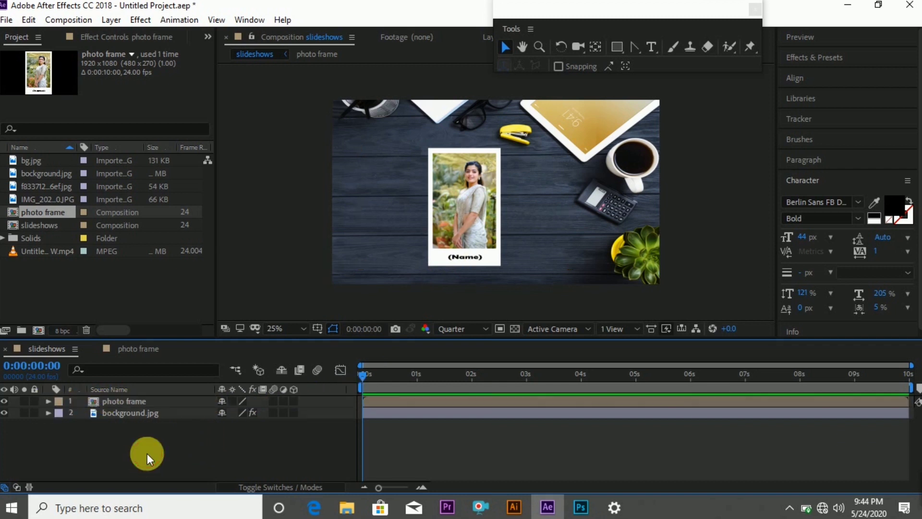
{"action": "left_click", "coordinate": [294, 401]}
{"action": "left_click", "coordinate": [294, 412]}
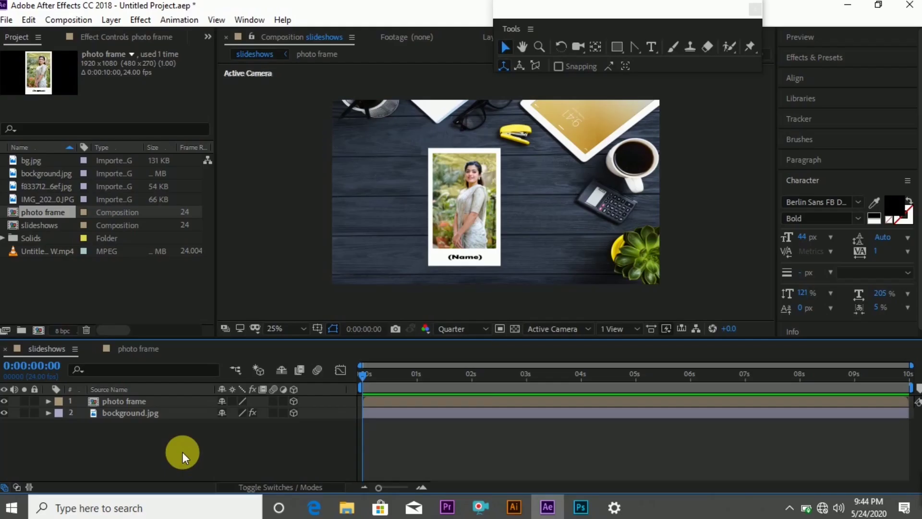
Add a new Spot light with white FFFFFF colour
{"action": "right_click", "coordinate": [182, 450]}
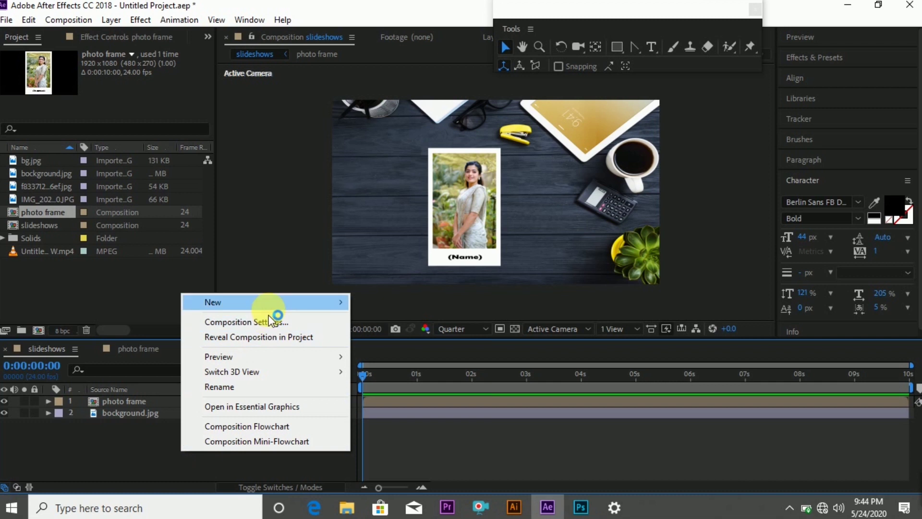
{"action": "mouse_move", "coordinate": [269, 302]}
{"action": "left_click", "coordinate": [385, 351]}
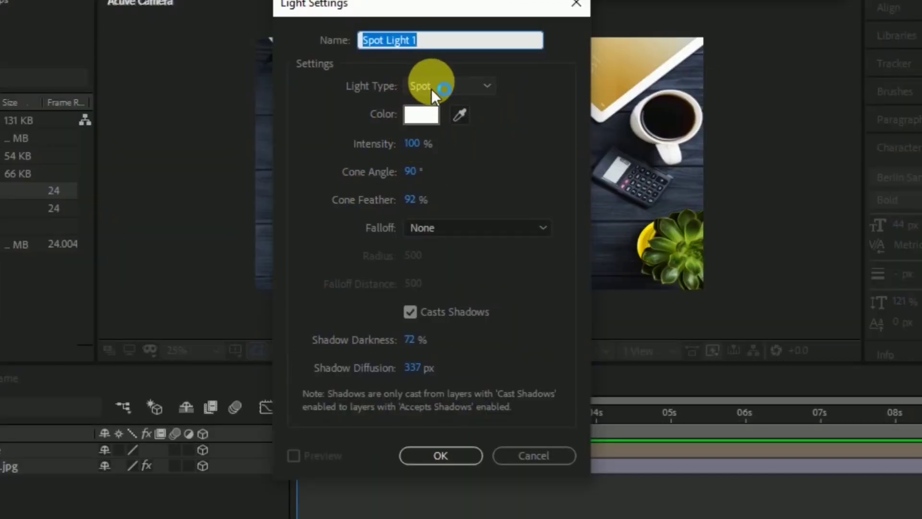
{"action": "left_click", "coordinate": [431, 88]}
{"action": "left_click", "coordinate": [445, 124]}
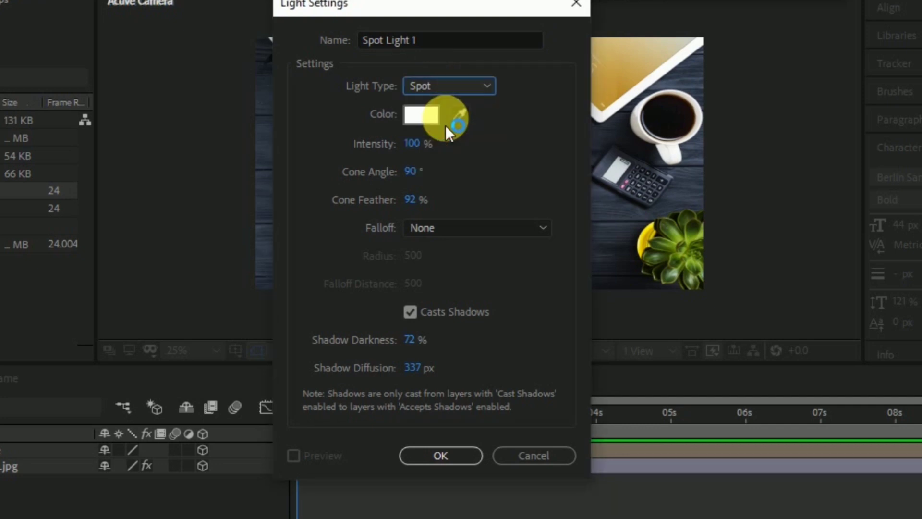
{"action": "left_click", "coordinate": [421, 113]}
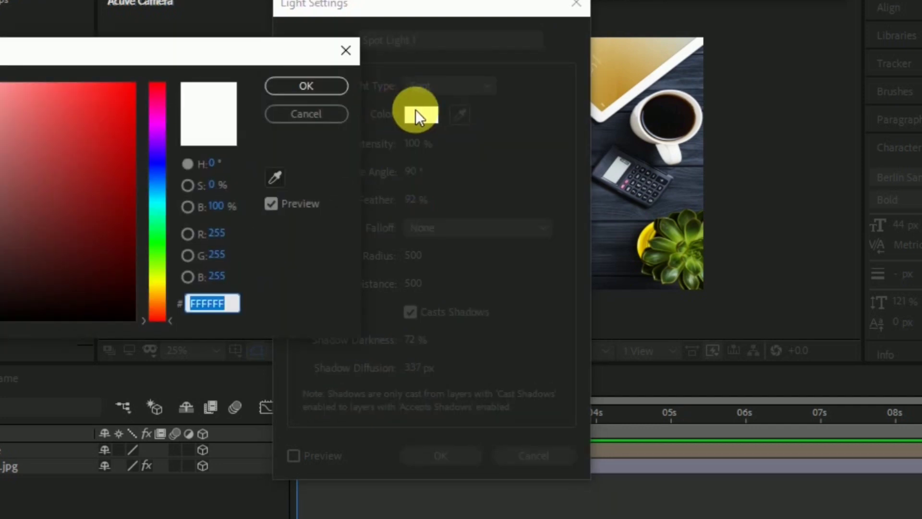
{"action": "left_click", "coordinate": [302, 86]}
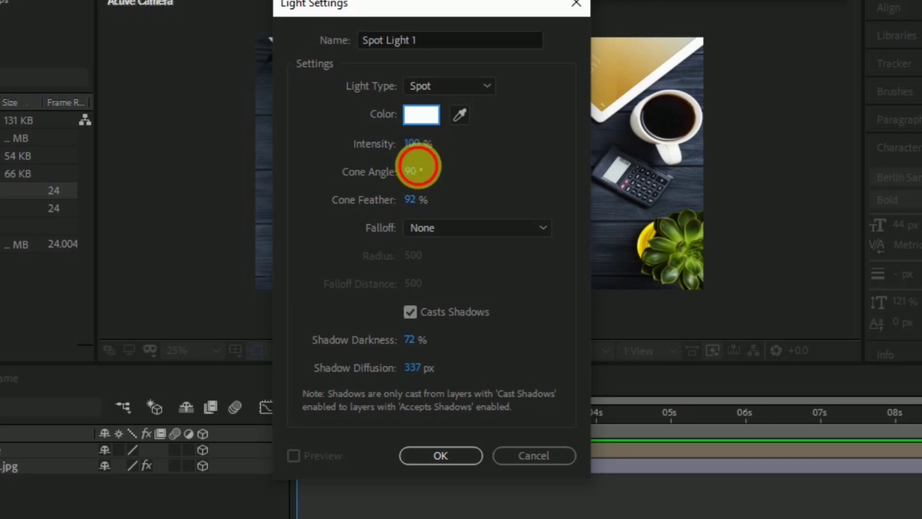
Give the spot light a 90° cone, 92% feather, no falloff, 72% shadow darkness and 337 px diffusion
{"action": "left_click", "coordinate": [412, 170]}
{"action": "left_click", "coordinate": [422, 202]}
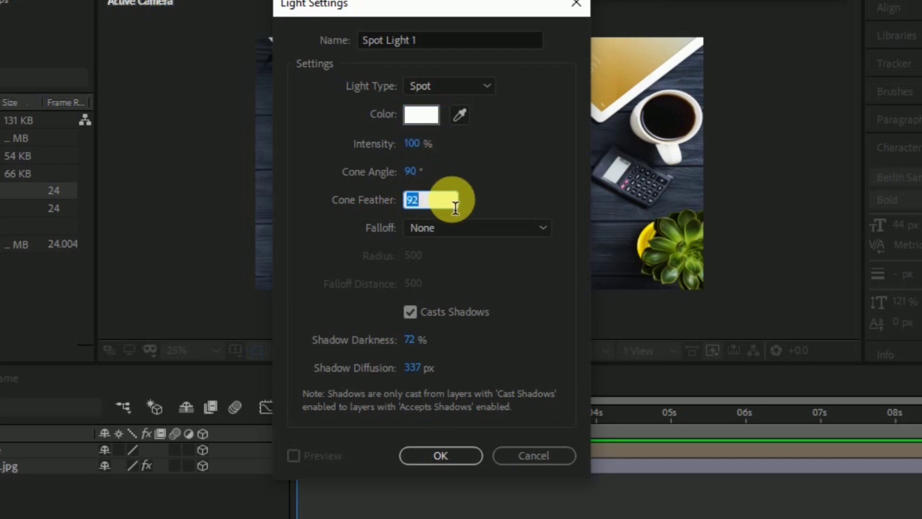
{"action": "left_click", "coordinate": [494, 204]}
{"action": "left_click", "coordinate": [450, 229]}
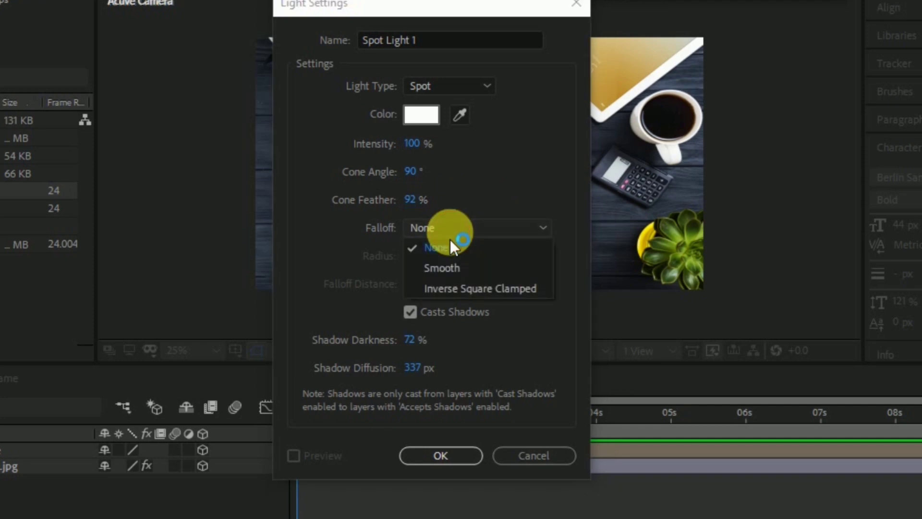
{"action": "left_click", "coordinate": [451, 246]}
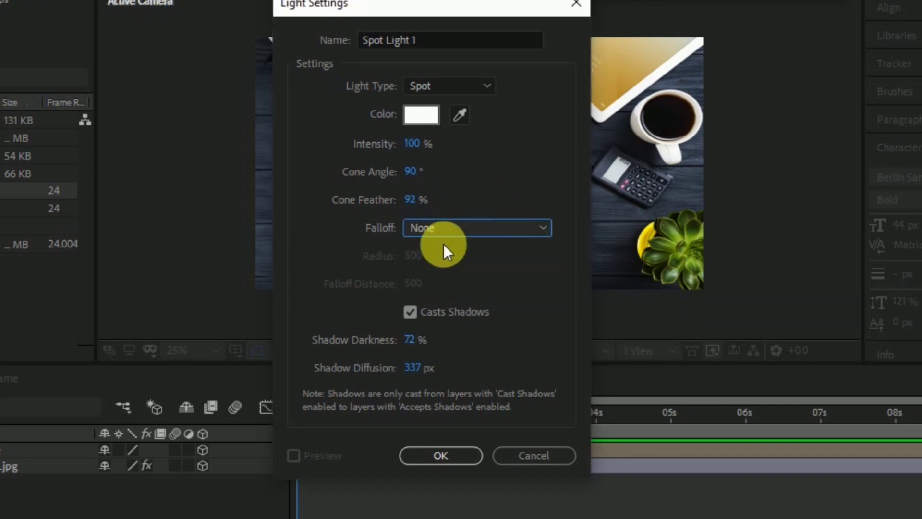
{"action": "left_click", "coordinate": [414, 342]}
{"action": "left_click", "coordinate": [416, 375]}
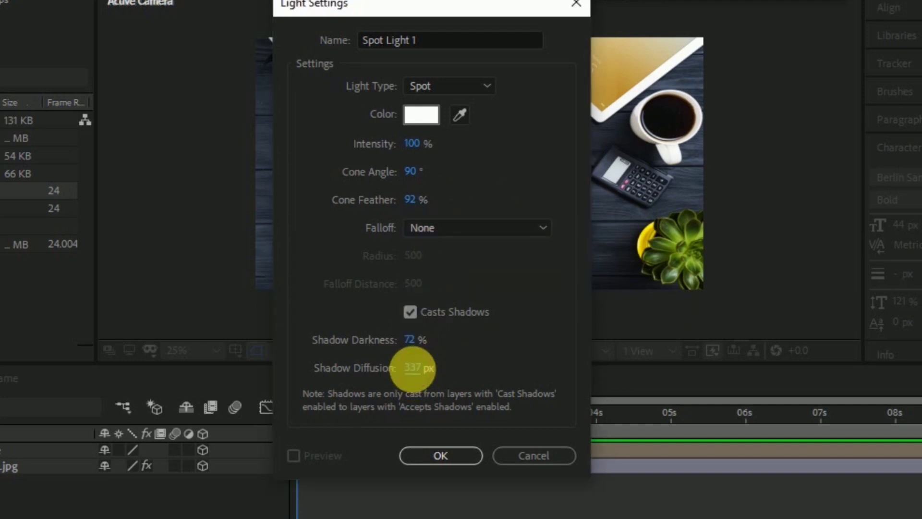
{"action": "left_click", "coordinate": [467, 375]}
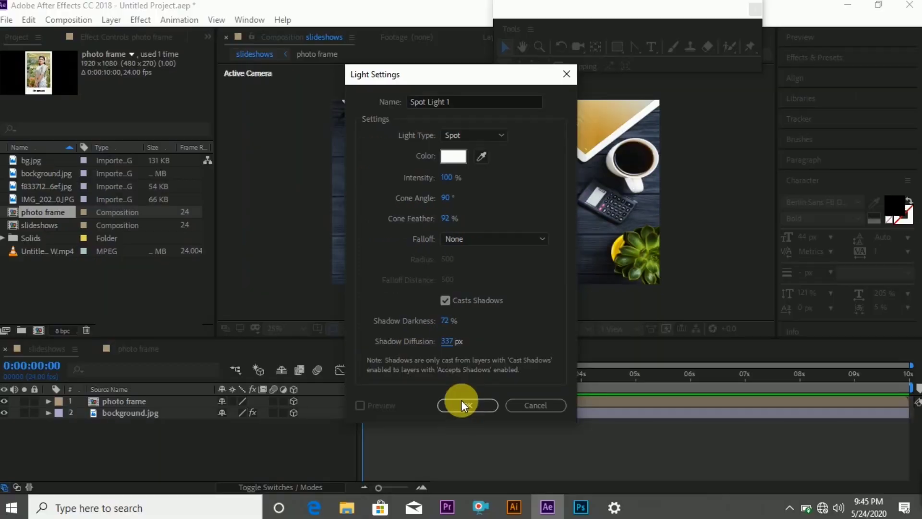
{"action": "left_click", "coordinate": [462, 403]}
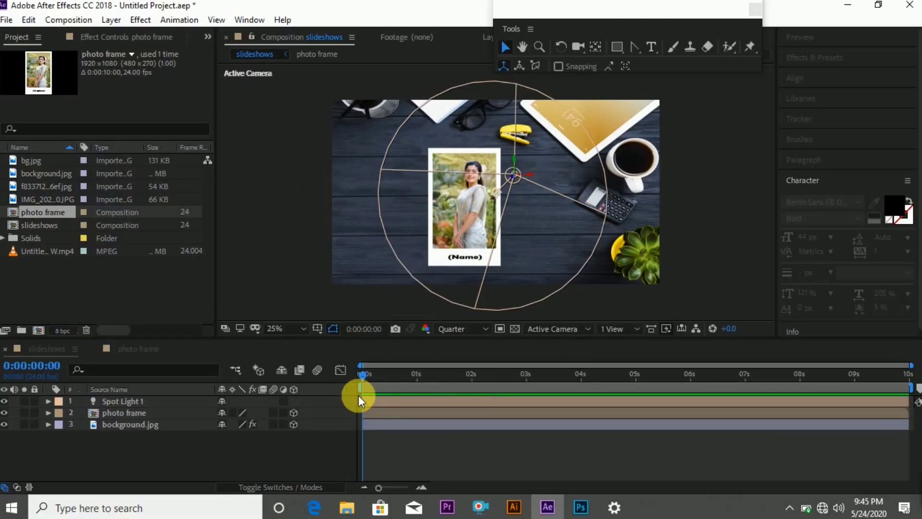
Move the spot light, and set photo frame's material to cast shadows but not accept lights
{"action": "mouse_move", "coordinate": [620, 234]}
{"action": "left_mouse_down"}
{"action": "mouse_move", "coordinate": [675, 186]}
{"action": "mouse_move", "coordinate": [719, 185]}
{"action": "left_mouse_up"}
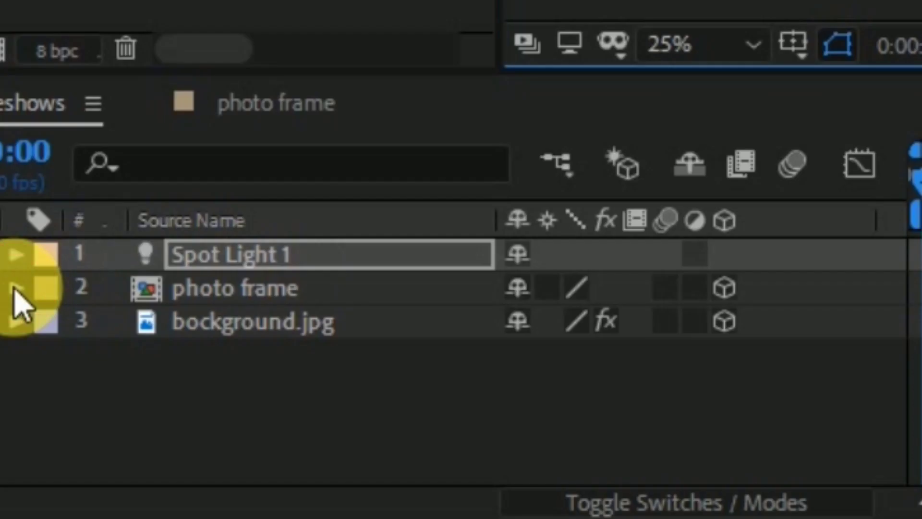
{"action": "left_click", "coordinate": [48, 413]}
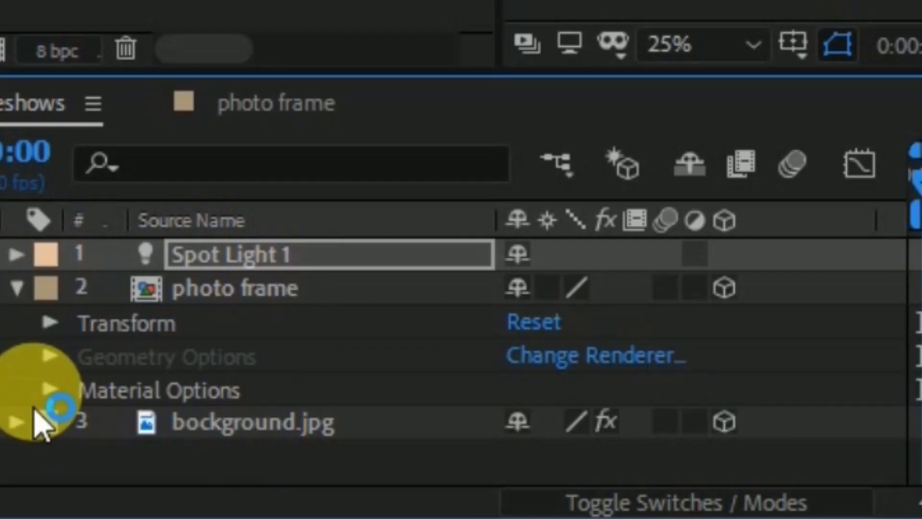
{"action": "left_click", "coordinate": [49, 390]}
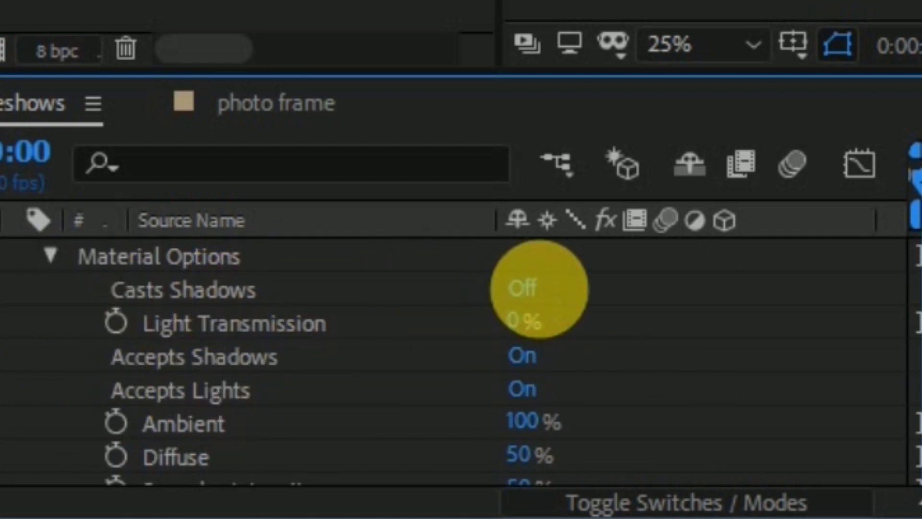
{"action": "left_click", "coordinate": [555, 297]}
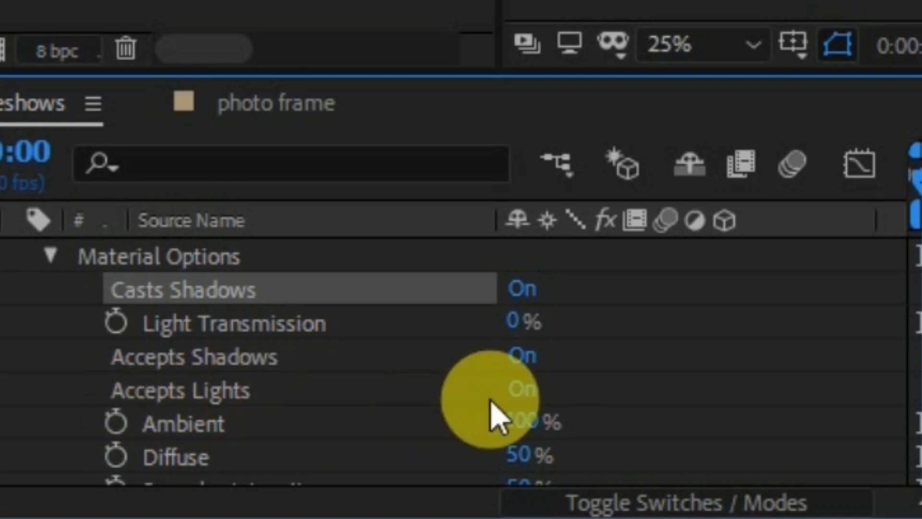
{"action": "left_click", "coordinate": [524, 390]}
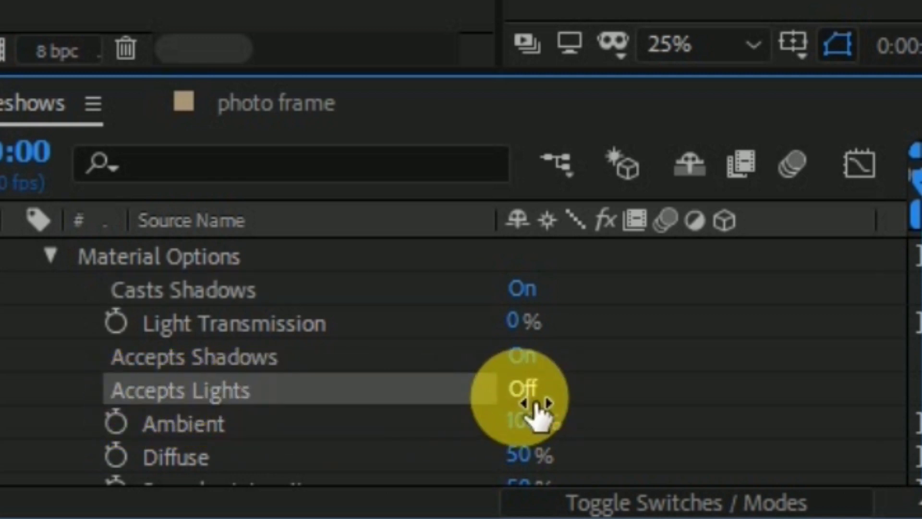
{"action": "left_click", "coordinate": [46, 257]}
{"action": "left_click", "coordinate": [15, 287]}
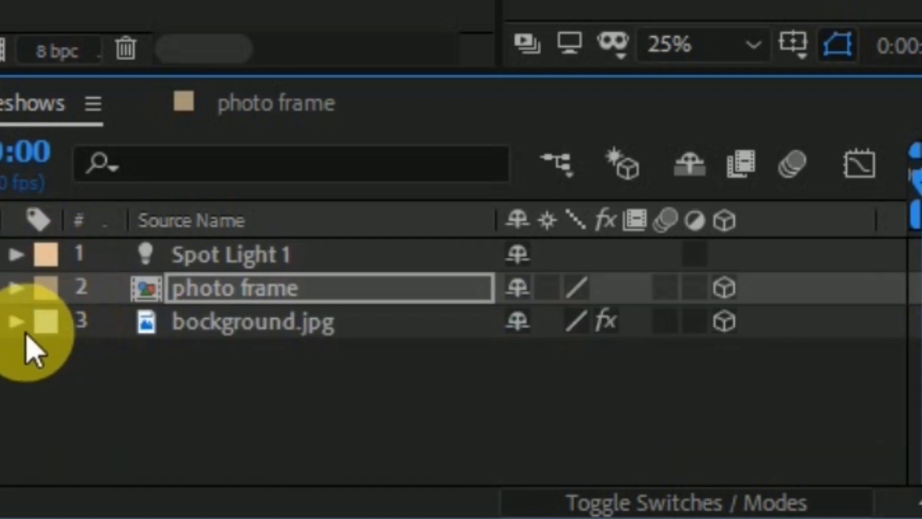
Set background.jpg's material Accepts Lights to Off
{"action": "left_click", "coordinate": [17, 321]}
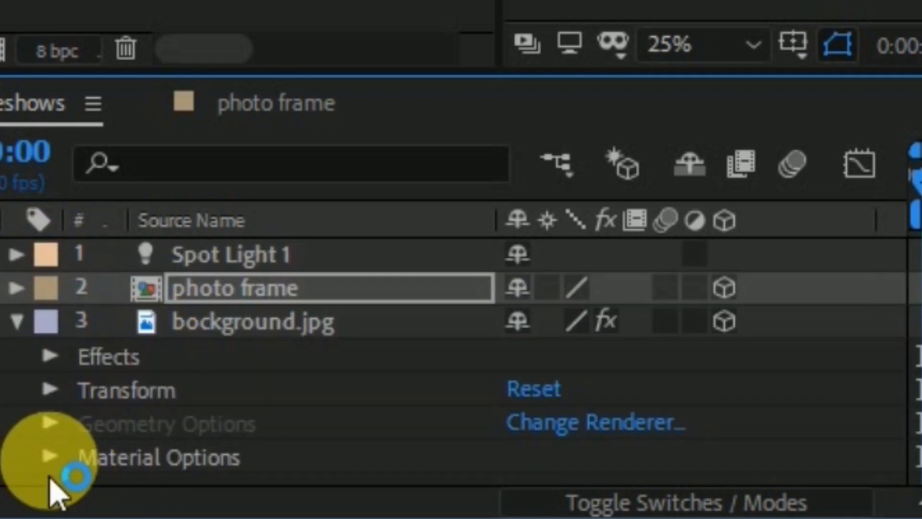
{"action": "left_click", "coordinate": [51, 478]}
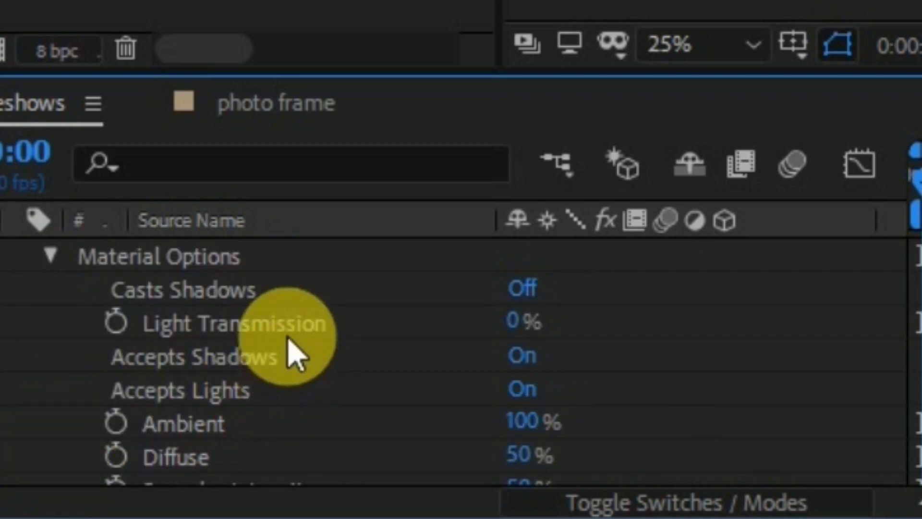
{"action": "left_click", "coordinate": [528, 390]}
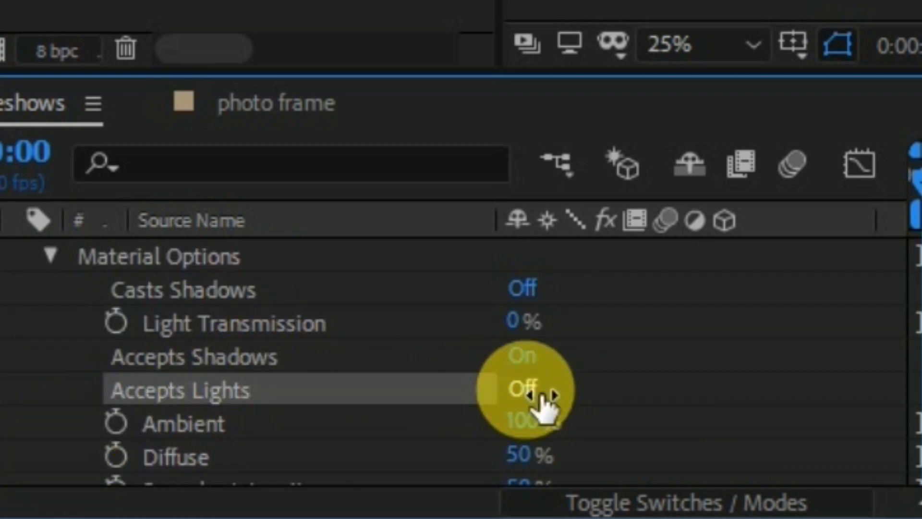
{"action": "left_click", "coordinate": [50, 262]}
{"action": "left_click", "coordinate": [18, 324]}
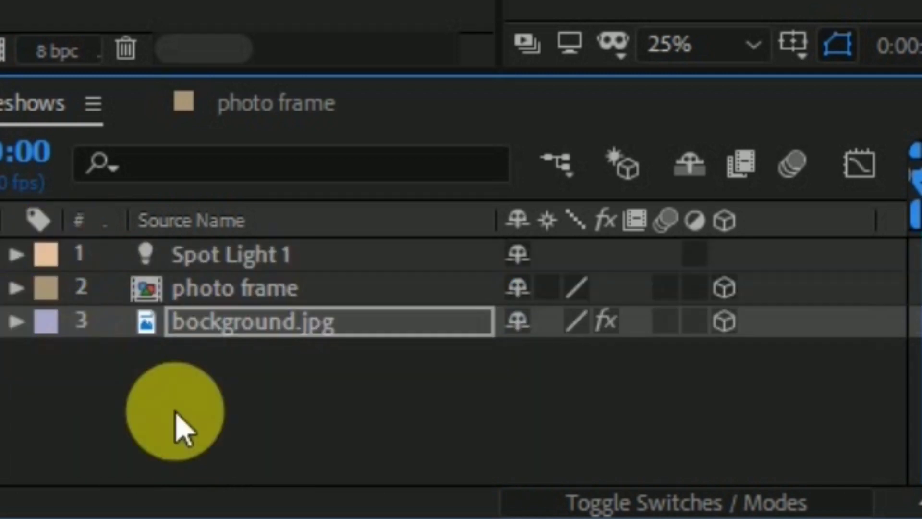
{"action": "left_click", "coordinate": [300, 302]}
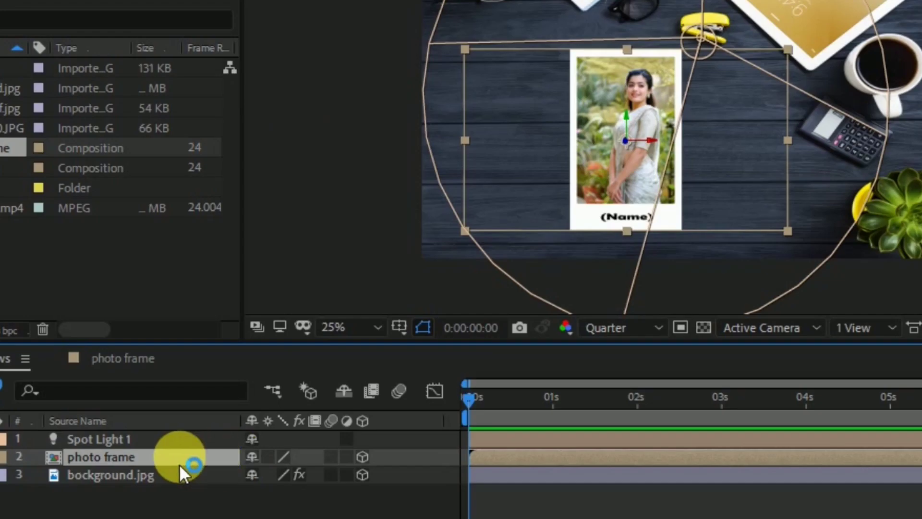
At 0:00:02:00, keyframe photo frame's Position at Z -45 and Z Rotation at -15°
{"action": "key", "text": "p"}
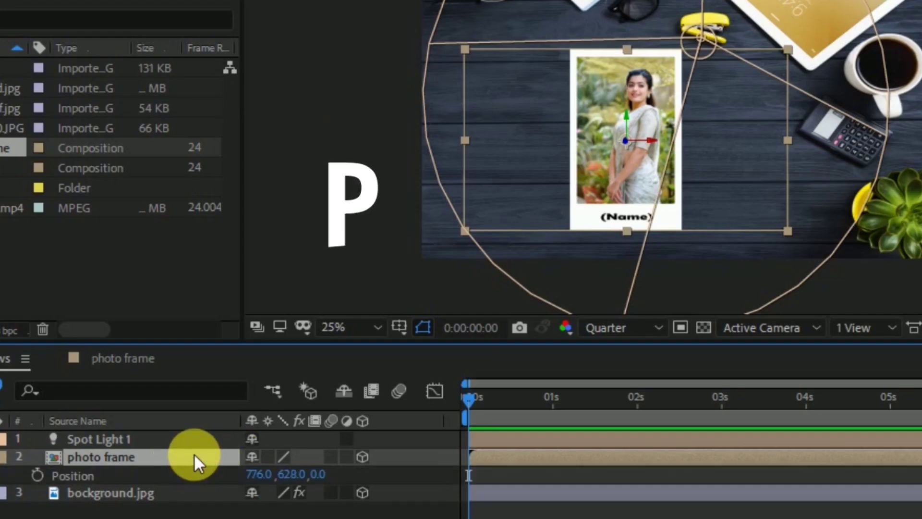
{"action": "left_click", "coordinate": [636, 408]}
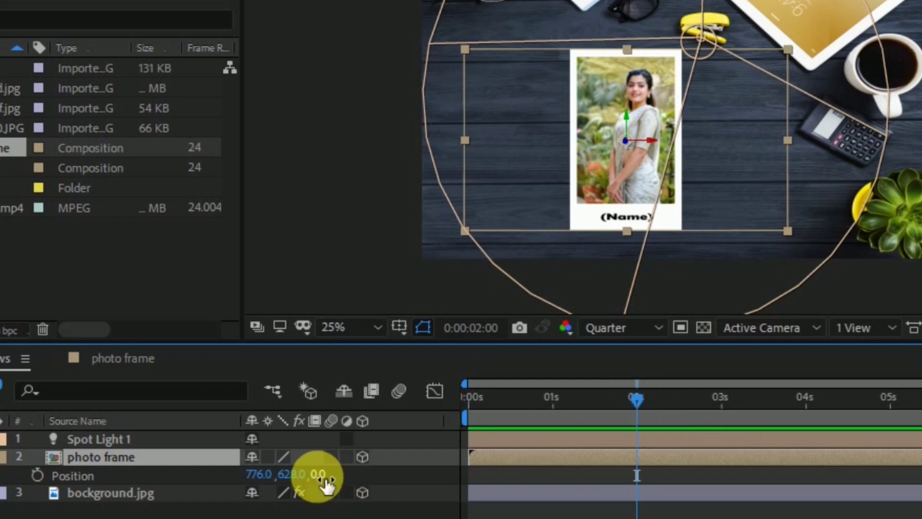
{"action": "left_click_drag", "start_coordinate": [321, 479], "coordinate": [277, 479]}
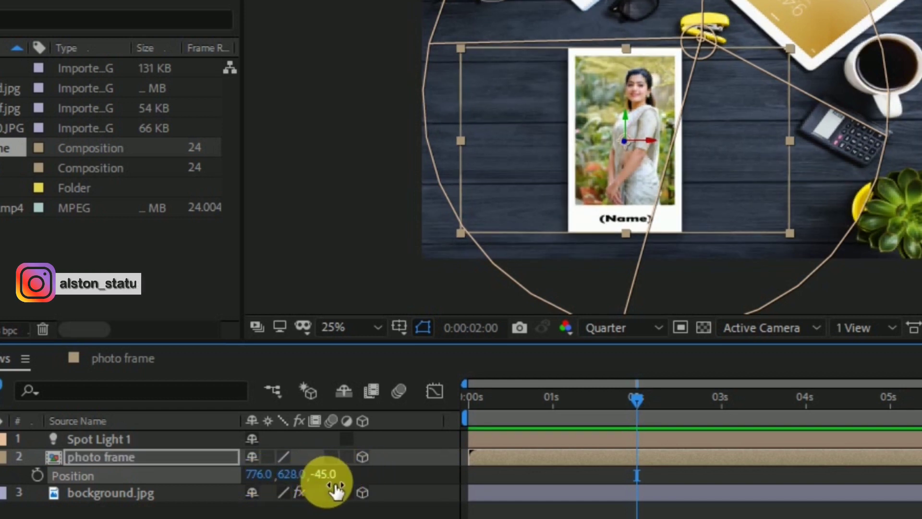
{"action": "key", "text": "r"}
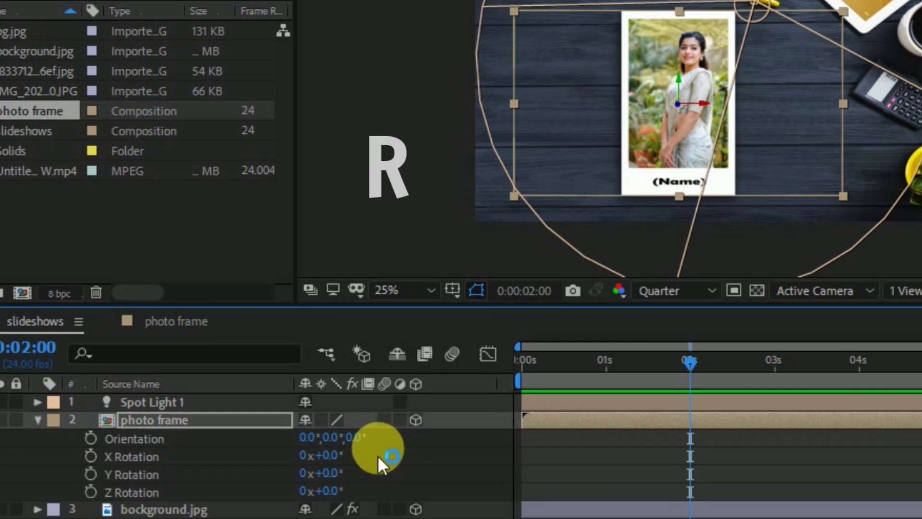
{"action": "left_click_drag", "start_coordinate": [336, 494], "coordinate": [319, 495]}
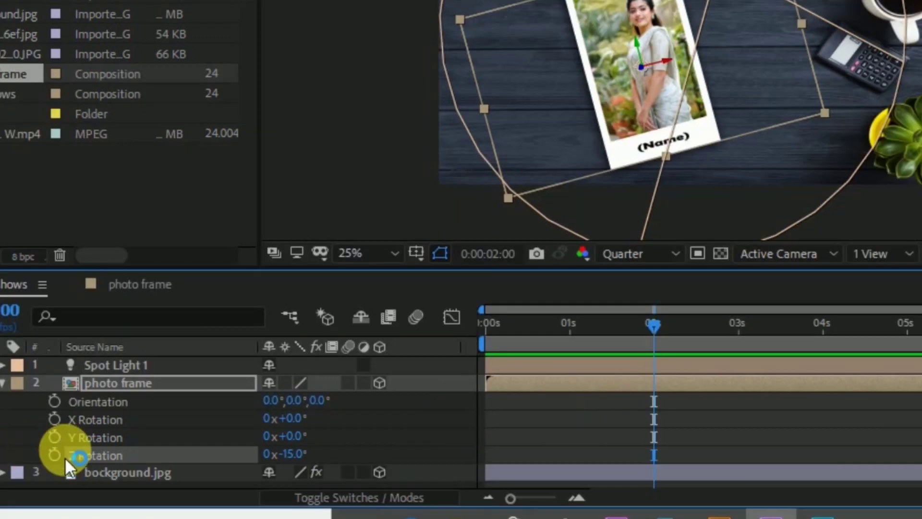
{"action": "left_click", "coordinate": [54, 454]}
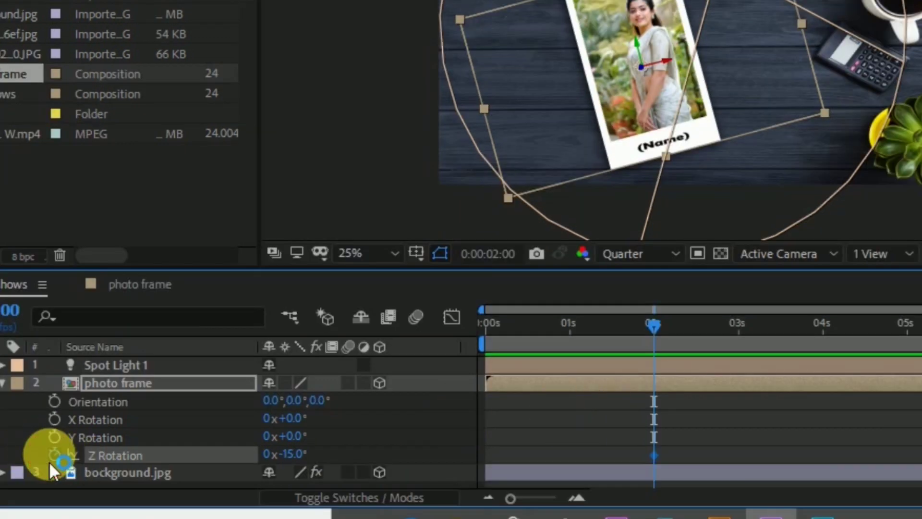
{"action": "key", "text": "p"}
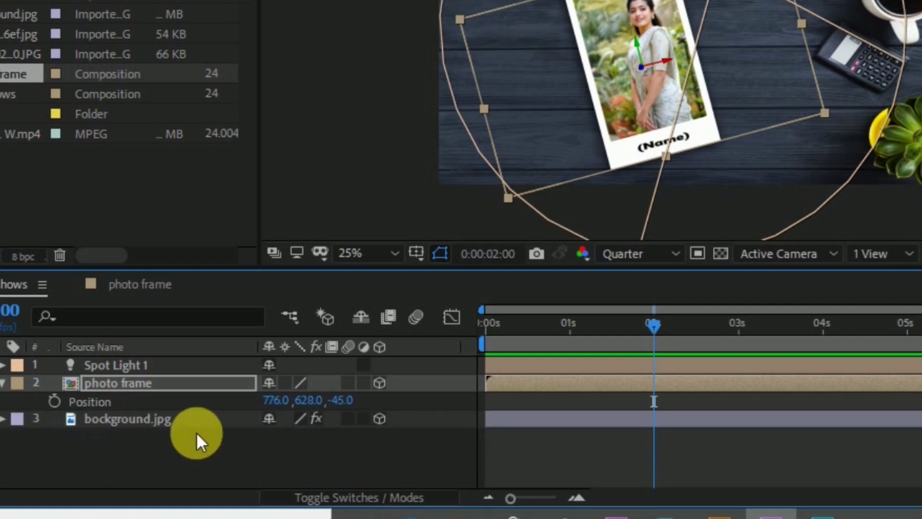
{"action": "left_click", "coordinate": [52, 401]}
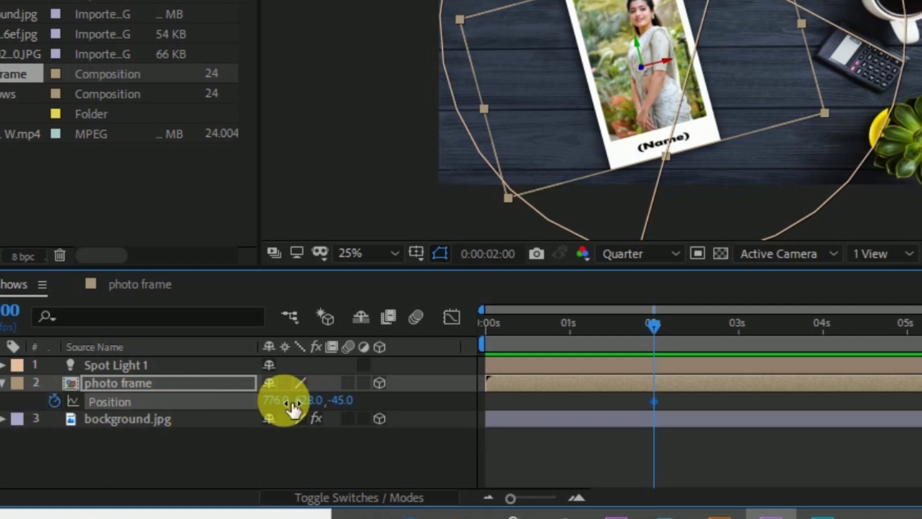
At 0 seconds, start the photo frame at Position (251, 484, -1391) with +6° Z Rotation
{"action": "key", "text": "p"}
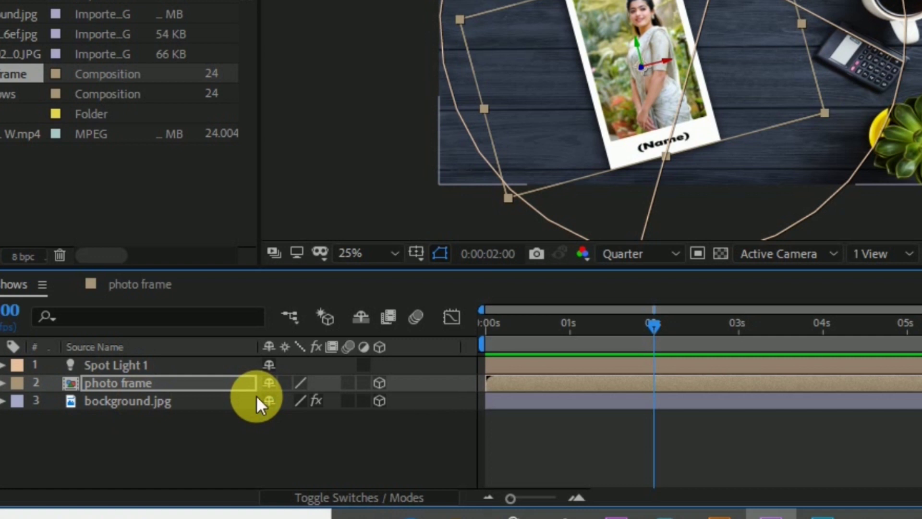
{"action": "key", "text": "u"}
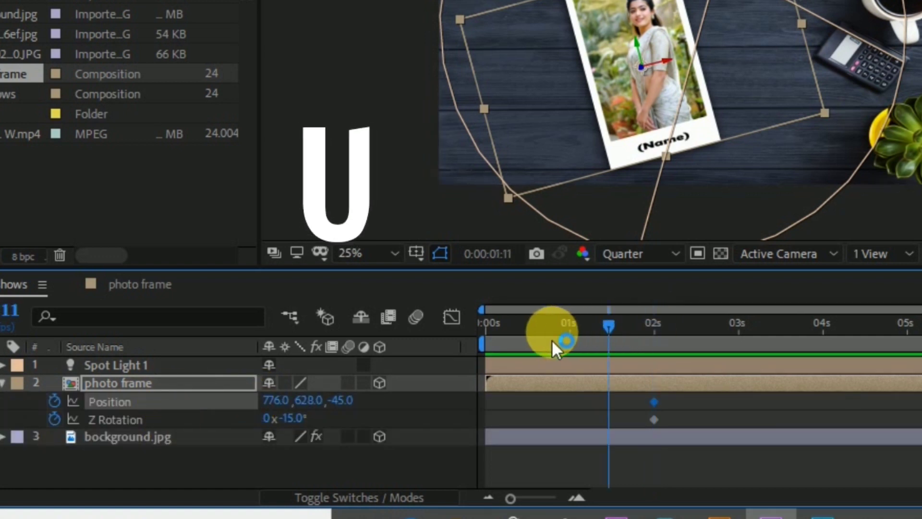
{"action": "left_click_drag", "start_coordinate": [552, 339], "coordinate": [381, 336]}
{"action": "mouse_move", "coordinate": [303, 419]}
{"action": "left_mouse_down"}
{"action": "mouse_move", "coordinate": [326, 417]}
{"action": "mouse_move", "coordinate": [289, 419]}
{"action": "left_mouse_up"}
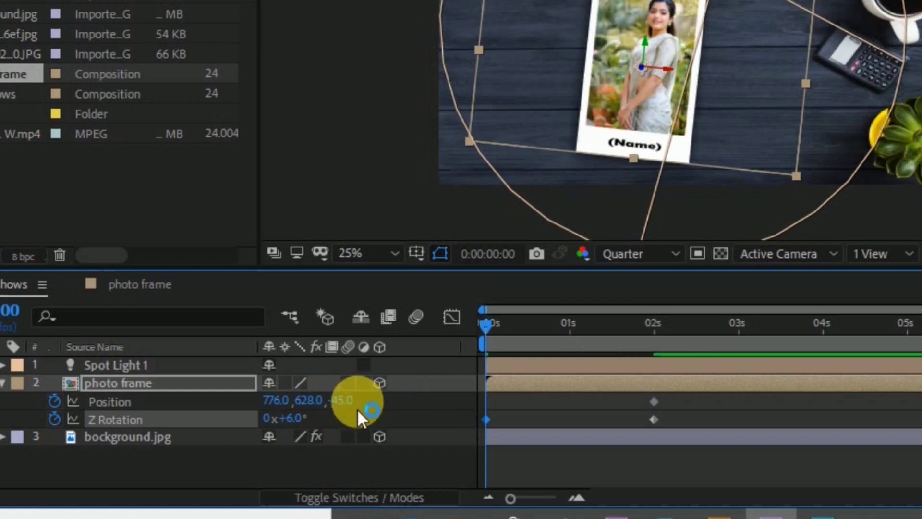
{"action": "mouse_move", "coordinate": [344, 400]}
{"action": "left_mouse_down"}
{"action": "mouse_move", "coordinate": [327, 425]}
{"action": "mouse_move", "coordinate": [72, 405]}
{"action": "left_mouse_up"}
{"action": "mouse_move", "coordinate": [269, 400]}
{"action": "left_mouse_down"}
{"action": "mouse_move", "coordinate": [247, 413]}
{"action": "mouse_move", "coordinate": [103, 401]}
{"action": "mouse_move", "coordinate": [99, 416]}
{"action": "mouse_move", "coordinate": [20, 405]}
{"action": "left_mouse_up"}
{"action": "left_click_drag", "start_coordinate": [309, 399], "coordinate": [129, 434]}
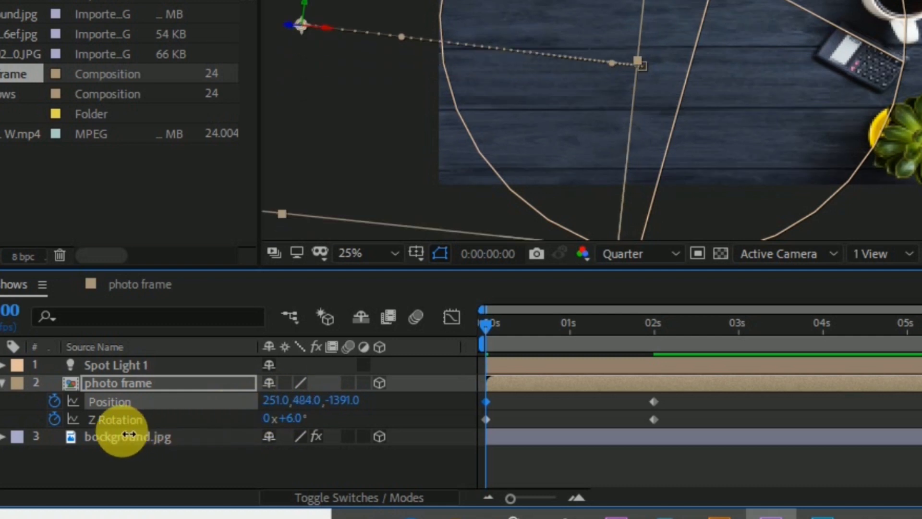
Stop the preview, reselect the photo frame layer and move the current time near 1:13
{"action": "left_click", "coordinate": [433, 410]}
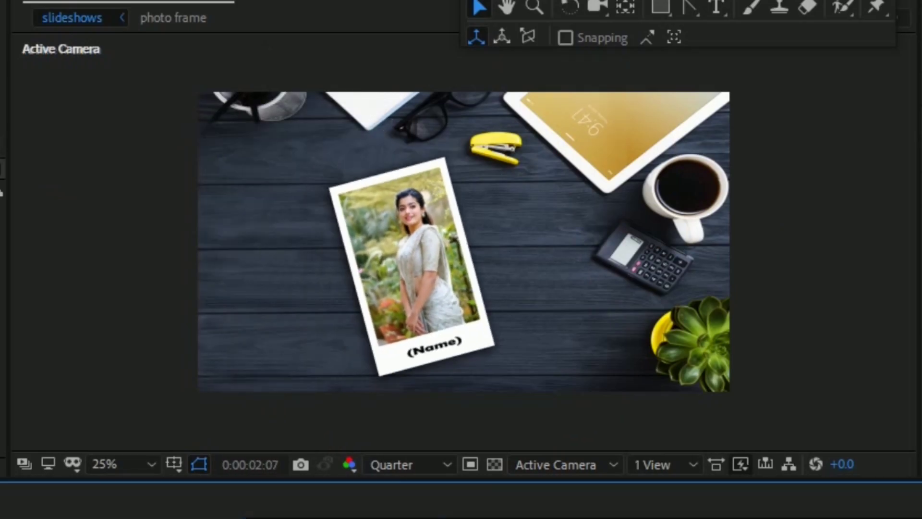
{"action": "left_click", "coordinate": [721, 384]}
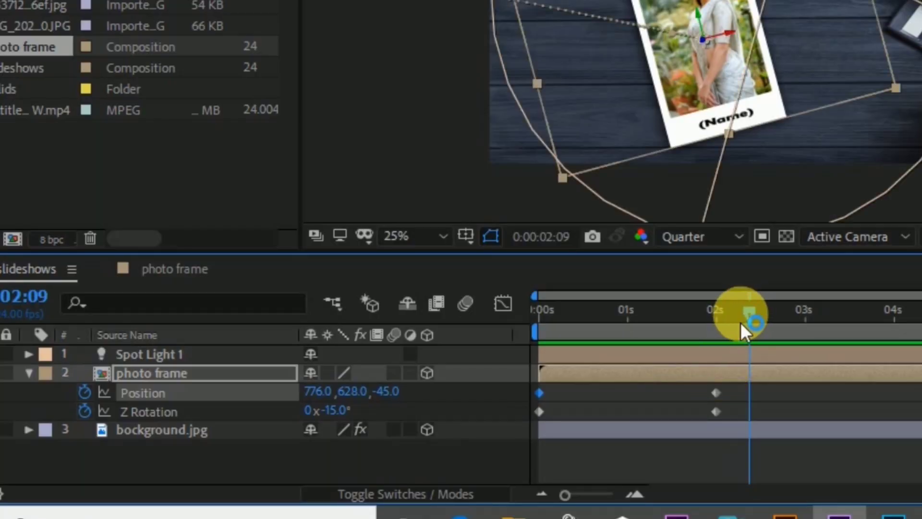
{"action": "left_click_drag", "start_coordinate": [667, 336], "coordinate": [670, 338]}
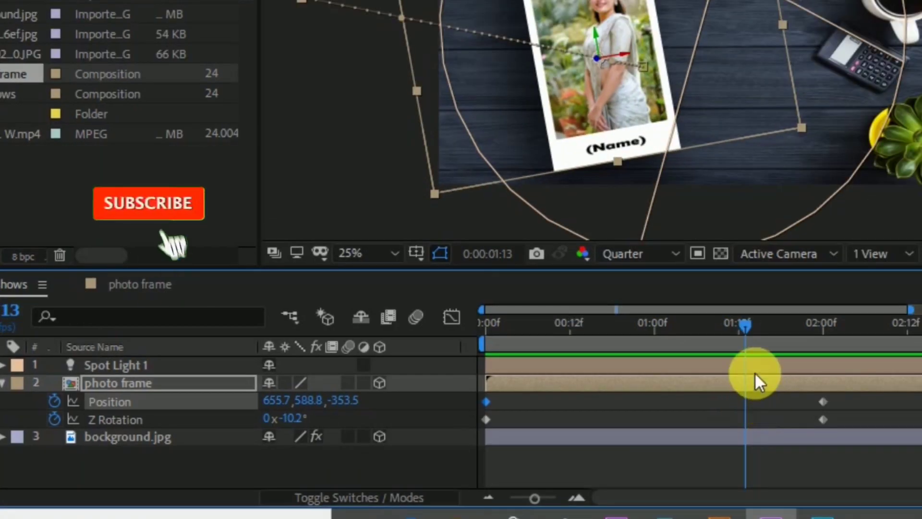
Add a Position keyframe at 0:00:01:12
{"action": "mouse_move", "coordinate": [744, 329]}
{"action": "left_mouse_down"}
{"action": "mouse_move", "coordinate": [755, 339]}
{"action": "mouse_move", "coordinate": [740, 331]}
{"action": "left_mouse_up"}
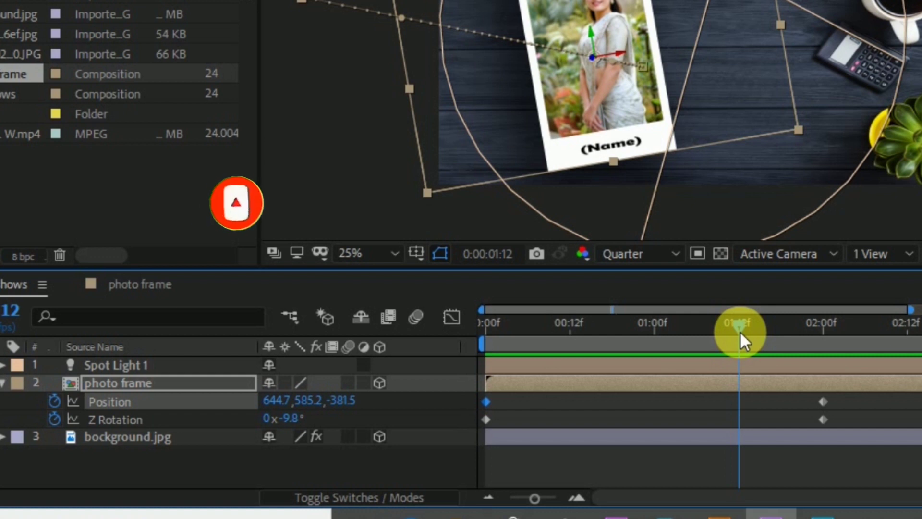
{"action": "left_click", "coordinate": [745, 409]}
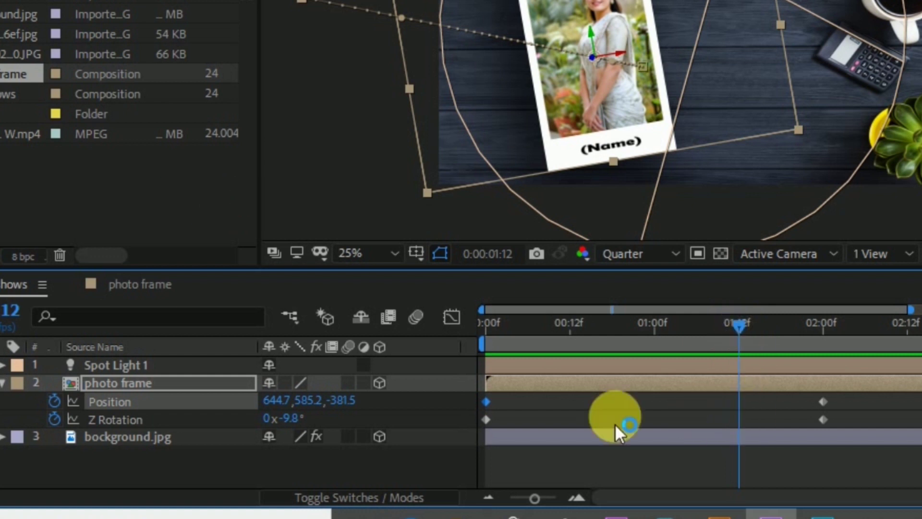
{"action": "left_click", "coordinate": [213, 393]}
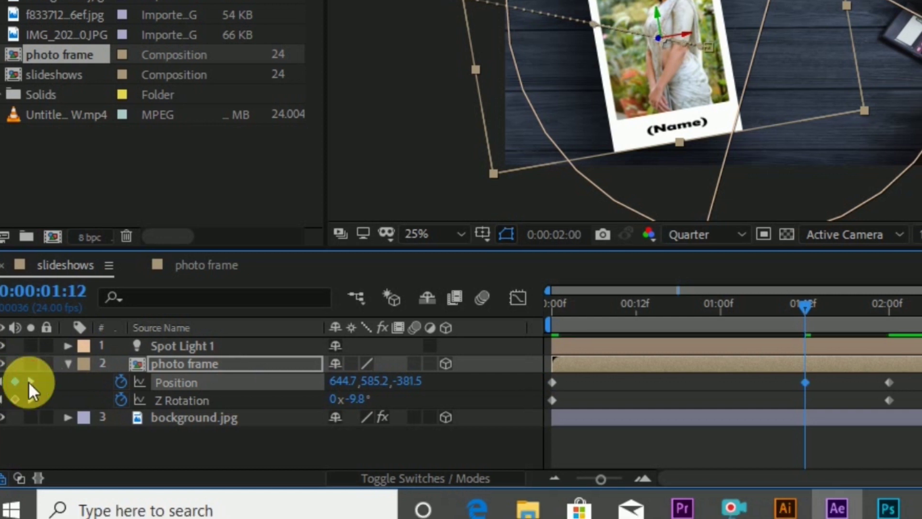
Copy the Z depth -45 from the 2:00 keyframe into the 1:12 keyframe
{"action": "left_click", "coordinate": [28, 381]}
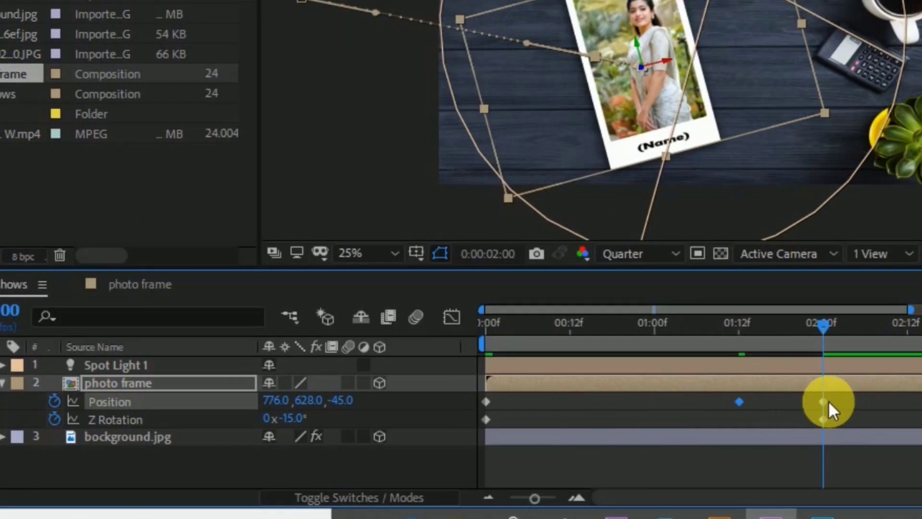
{"action": "right_click", "coordinate": [346, 412]}
{"action": "left_click", "coordinate": [435, 182]}
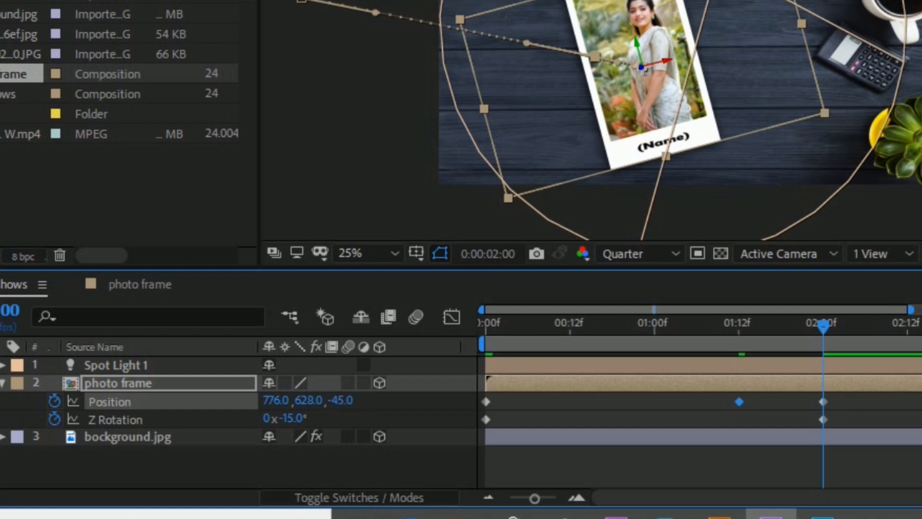
{"action": "key", "text": "j"}
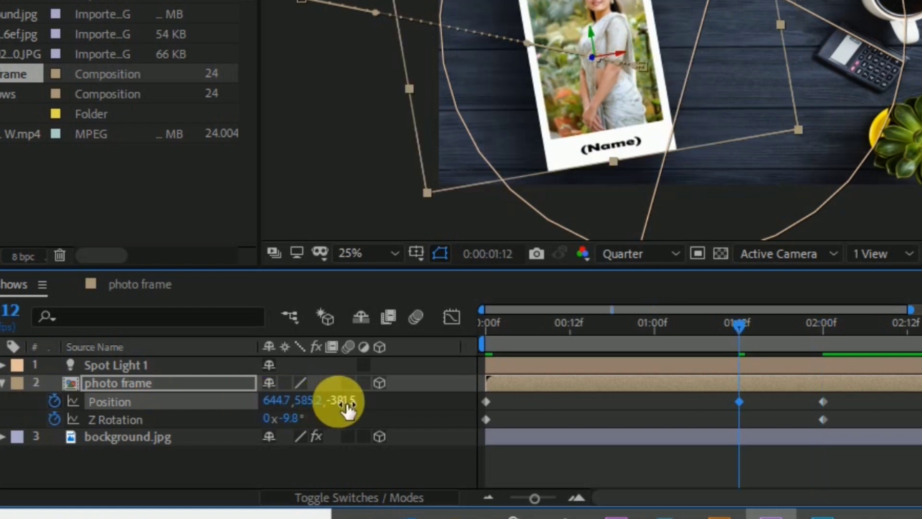
{"action": "right_click", "coordinate": [342, 411]}
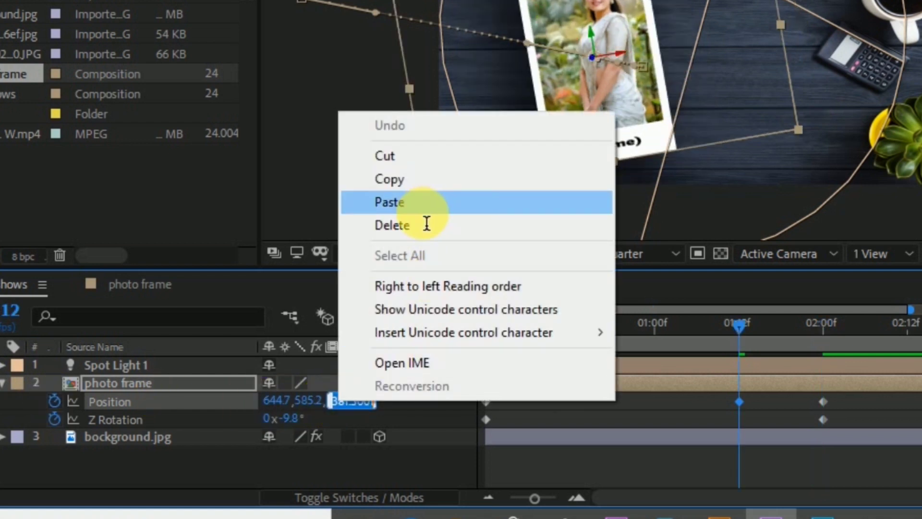
{"action": "left_click", "coordinate": [426, 216]}
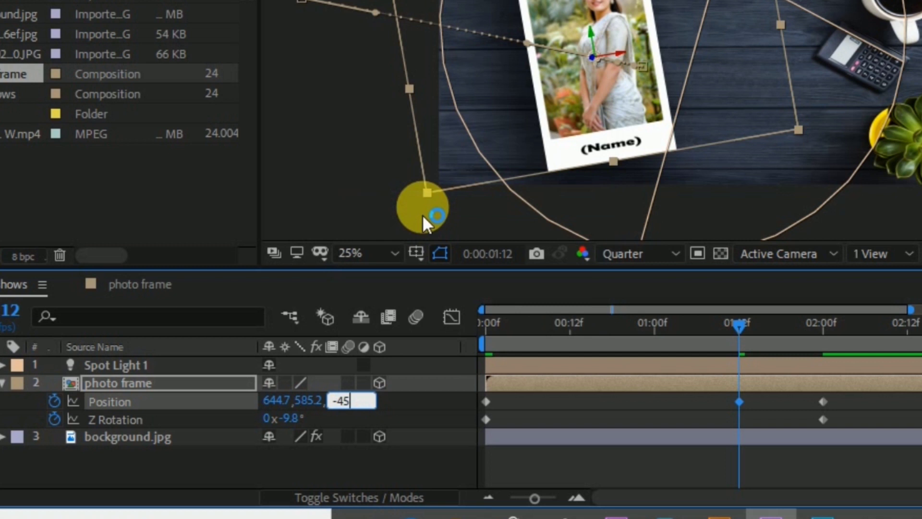
{"action": "left_click", "coordinate": [430, 416]}
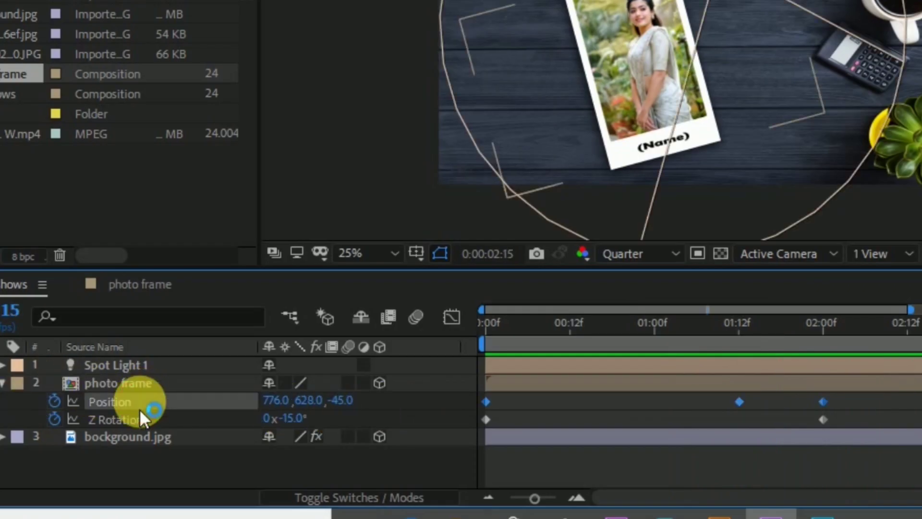
Apply Separate Dimensions to Position for X, Y and Z Position, and open the Graph Editor
{"action": "left_click", "coordinate": [189, 408]}
{"action": "right_click", "coordinate": [188, 410]}
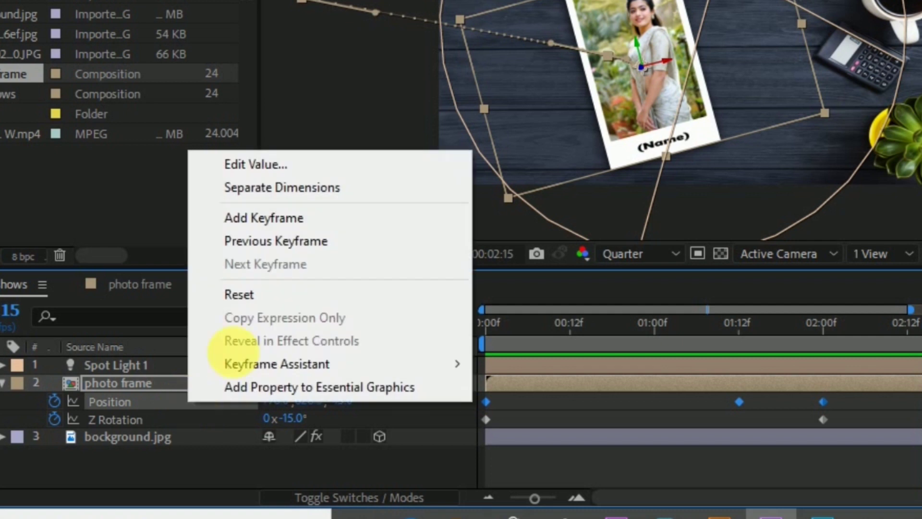
{"action": "left_click", "coordinate": [292, 189]}
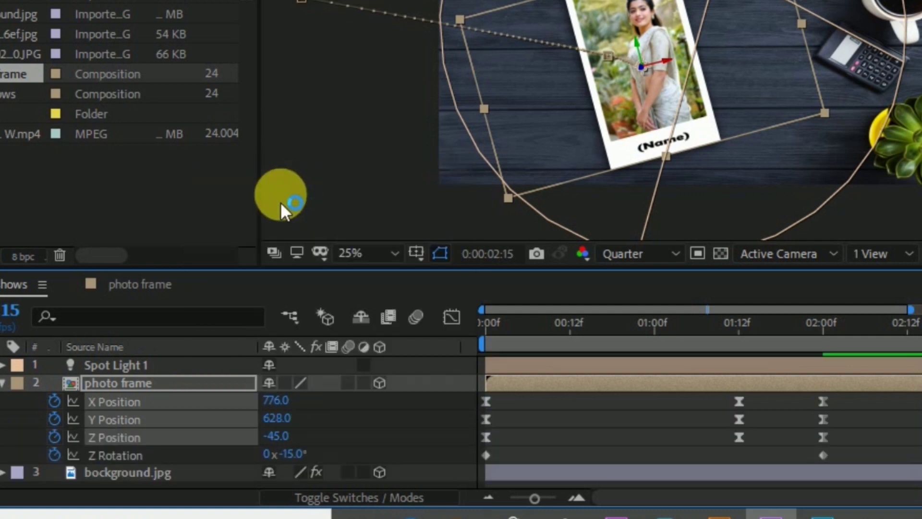
{"action": "left_click", "coordinate": [451, 317]}
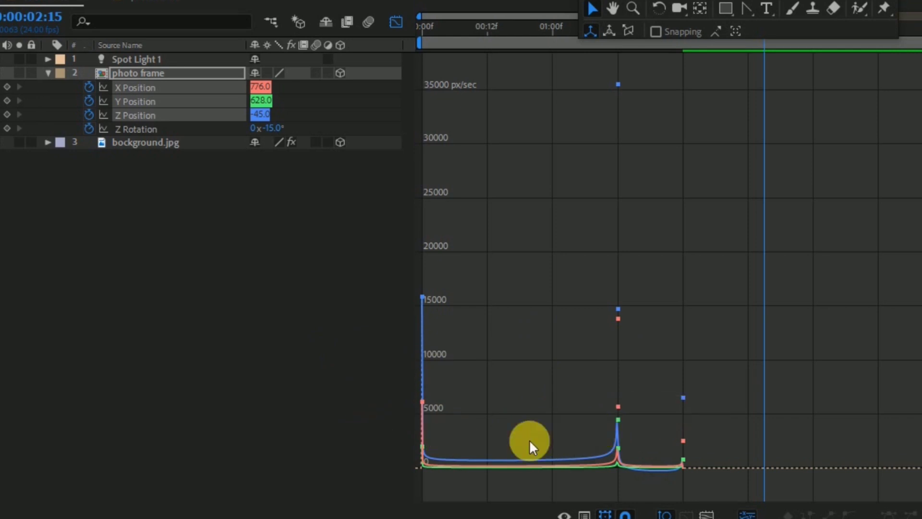
Ease Z Rotation's speed curve into its last keyframe, starting near -11°/sec
{"action": "left_click", "coordinate": [180, 130]}
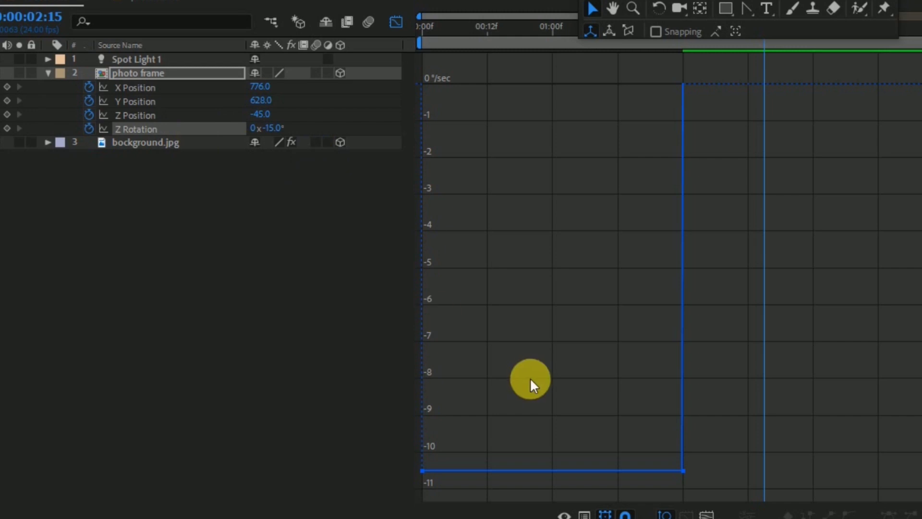
{"action": "left_click_drag", "start_coordinate": [680, 469], "coordinate": [683, 374]}
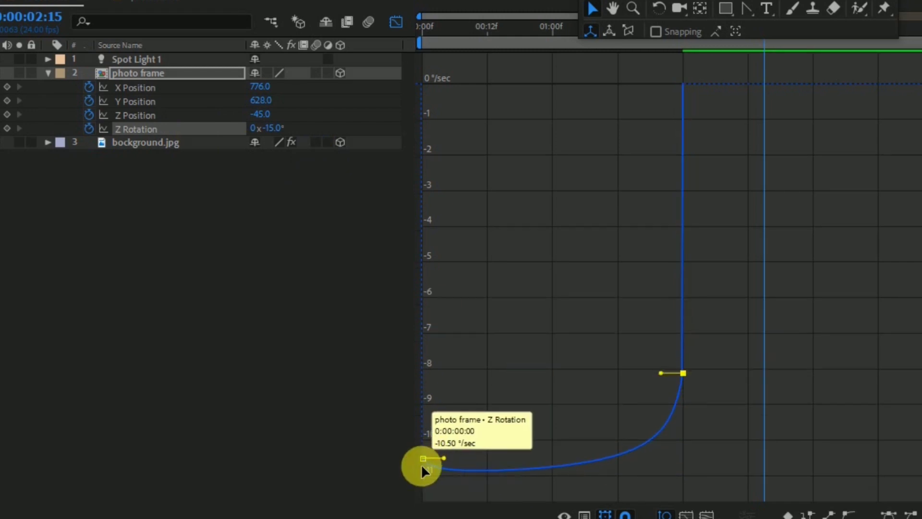
{"action": "left_click_drag", "start_coordinate": [422, 464], "coordinate": [422, 476]}
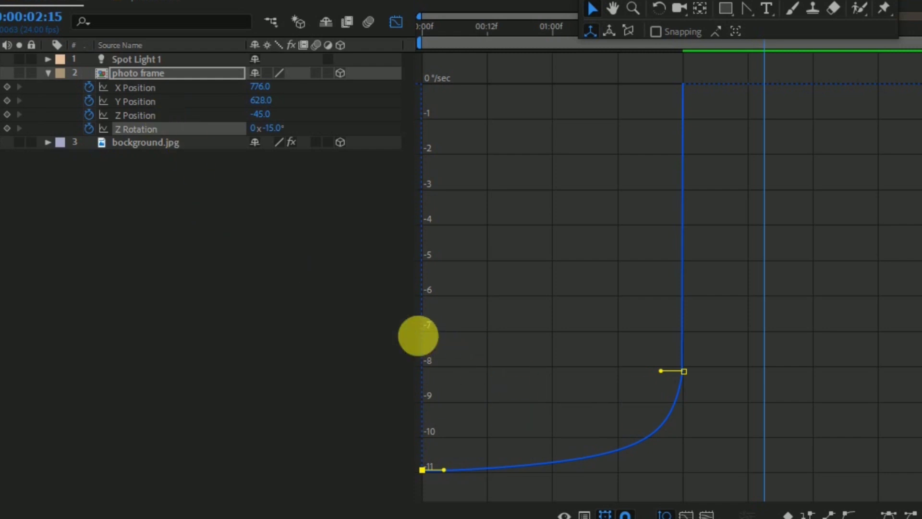
{"action": "left_click", "coordinate": [176, 120]}
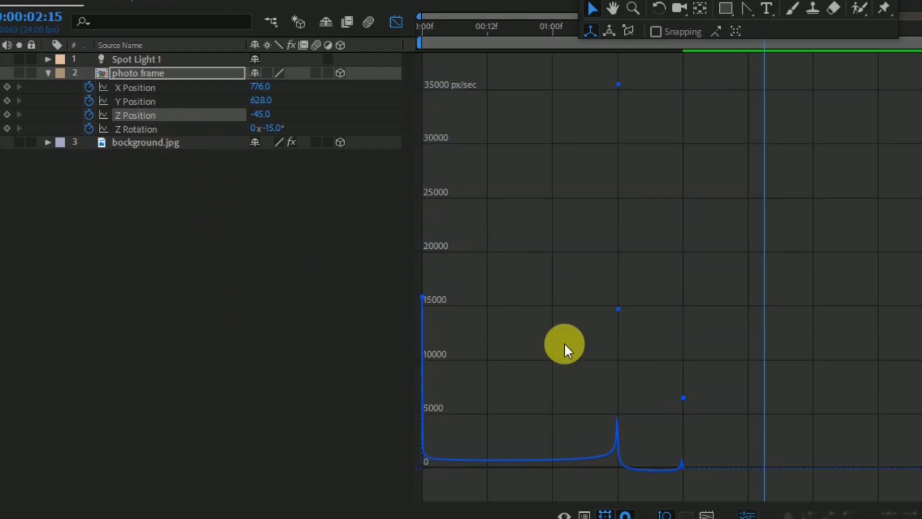
Show Z Position as a value graph, make its keys linear and delete the middle 1:12 keyframe
{"action": "left_click", "coordinate": [589, 512]}
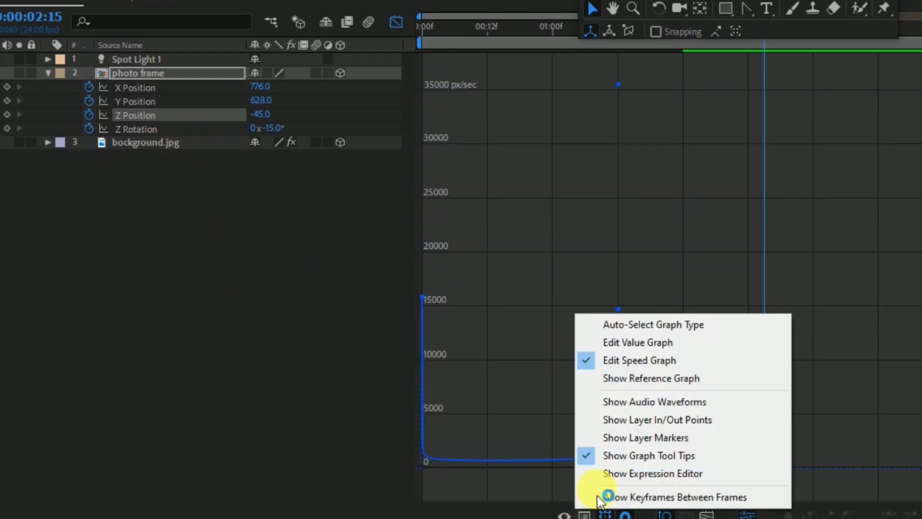
{"action": "left_click", "coordinate": [648, 352]}
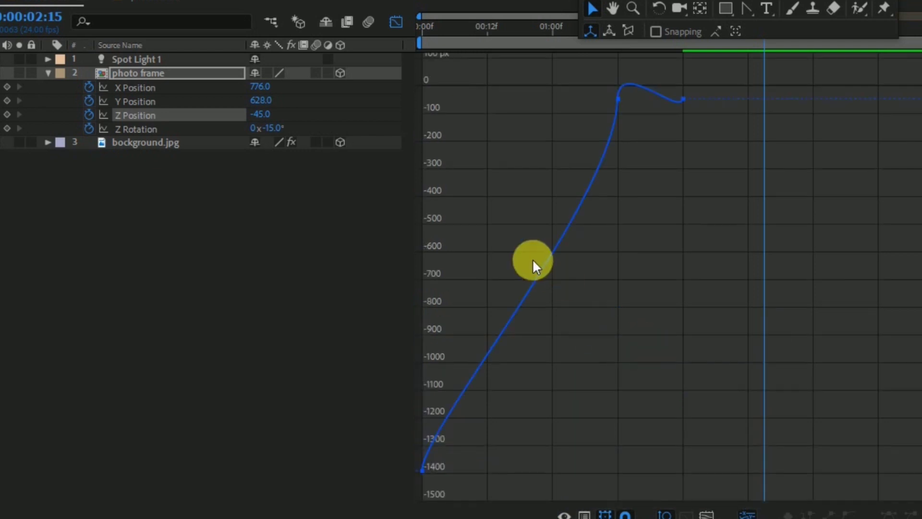
{"action": "mouse_move", "coordinate": [606, 144]}
{"action": "left_click", "coordinate": [745, 6]}
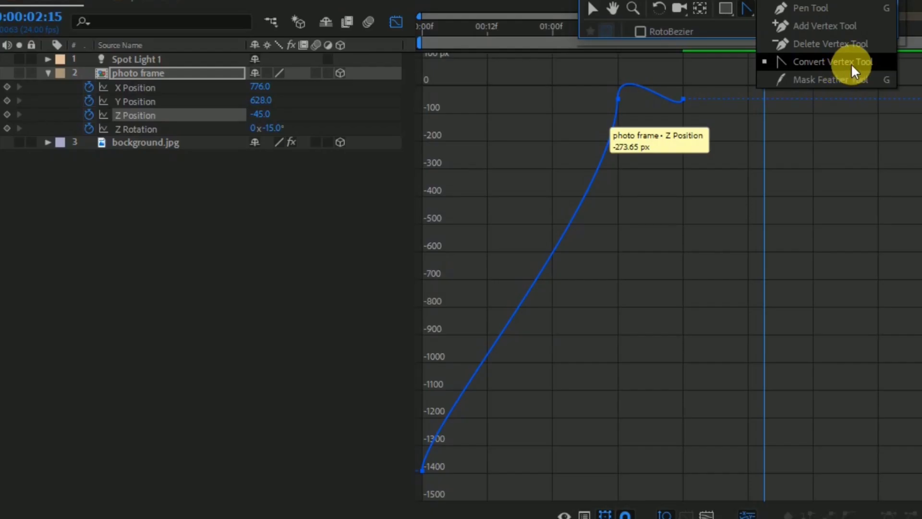
{"action": "left_click", "coordinate": [816, 63]}
{"action": "left_click", "coordinate": [621, 92]}
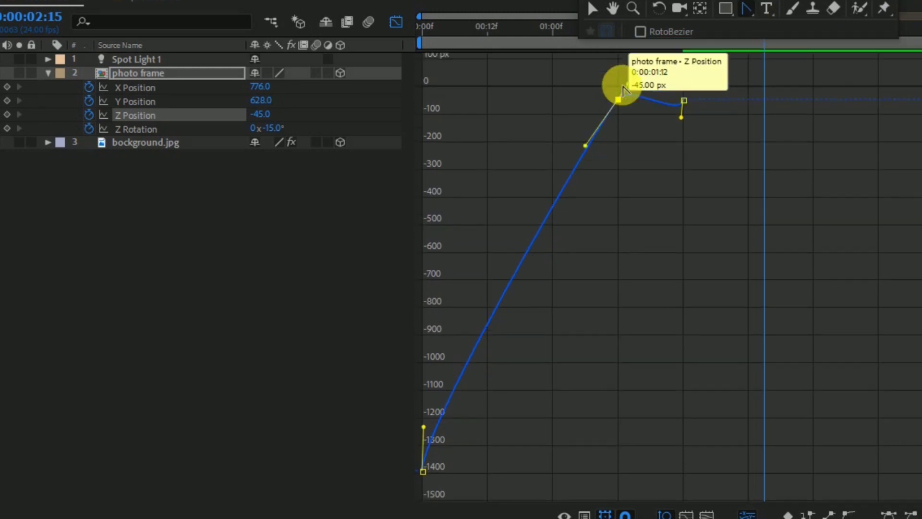
{"action": "left_click", "coordinate": [619, 99]}
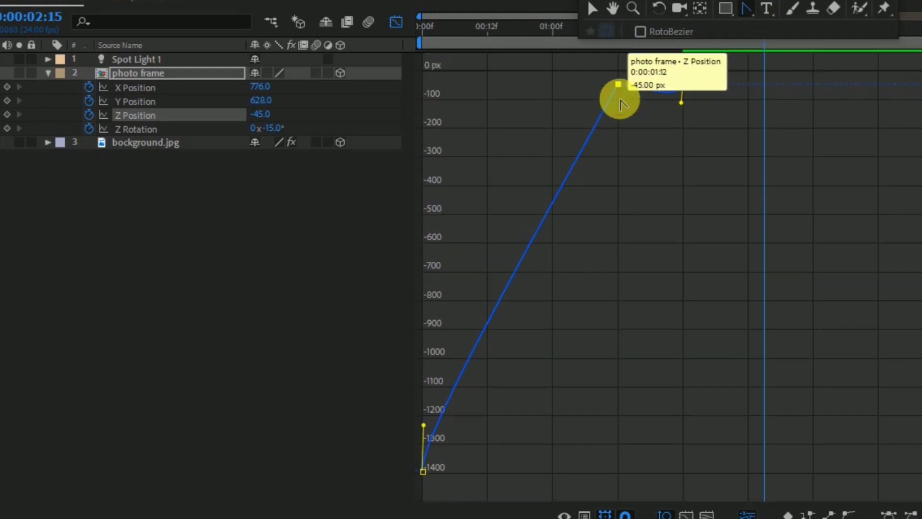
{"action": "left_click", "coordinate": [683, 86]}
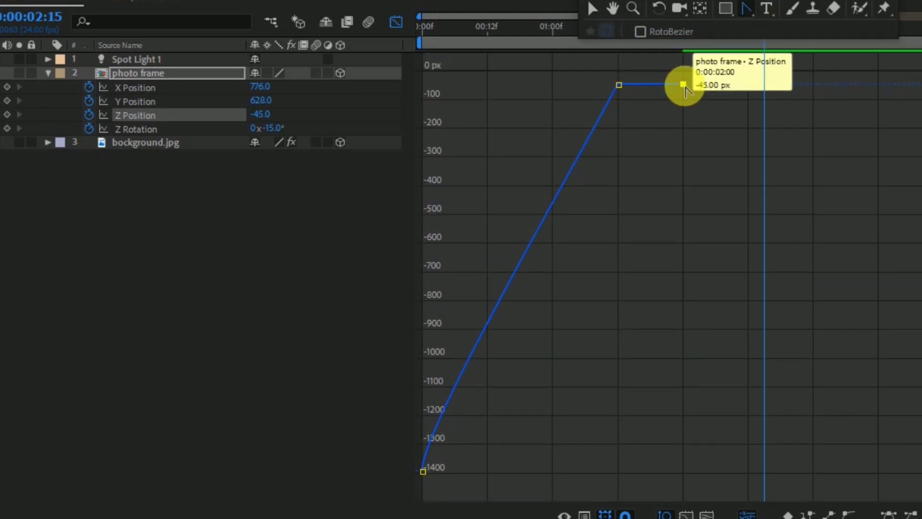
{"action": "mouse_move", "coordinate": [423, 472]}
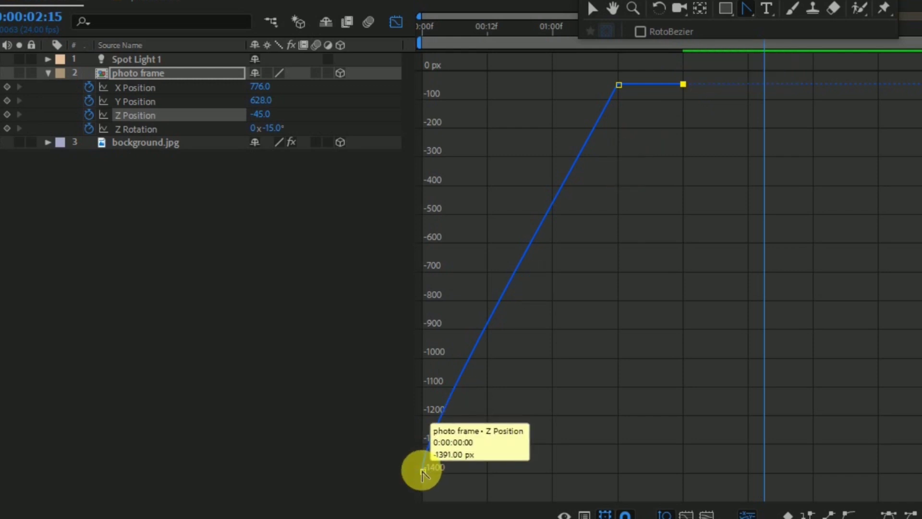
{"action": "left_click", "coordinate": [619, 85]}
{"action": "key", "text": "Delete"}
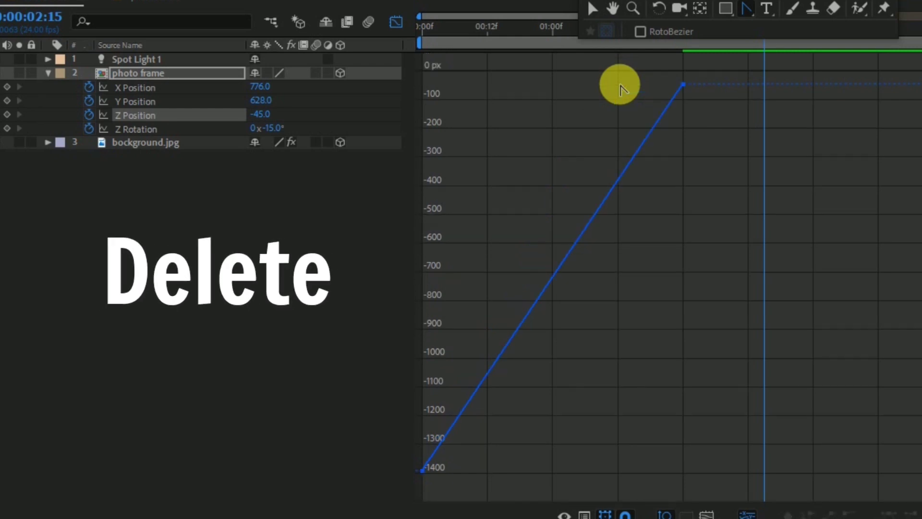
Make the Y and X Position keyframes linear for constant-speed motion
{"action": "left_click", "coordinate": [173, 101]}
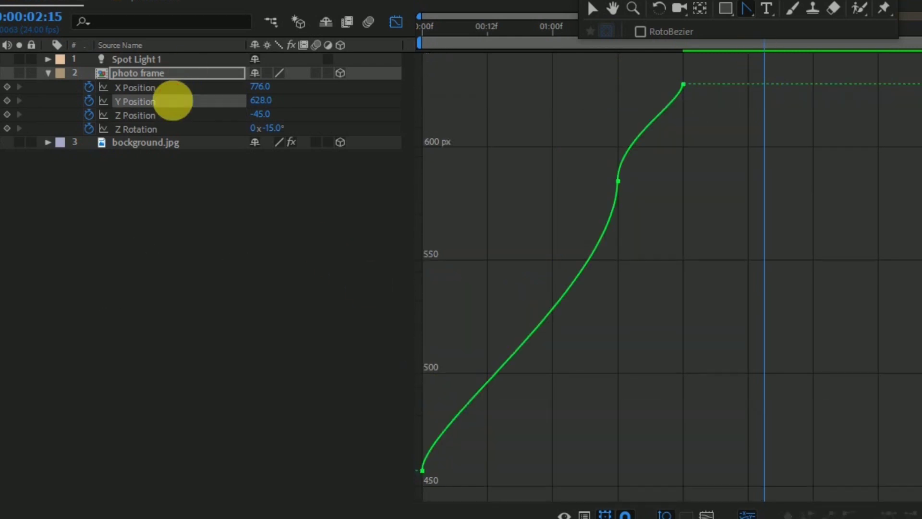
{"action": "left_click", "coordinate": [618, 181], "text": "ctrl"}
{"action": "left_click", "coordinate": [683, 84], "text": "ctrl"}
{"action": "left_click", "coordinate": [422, 470], "text": "ctrl"}
{"action": "left_click", "coordinate": [618, 182]}
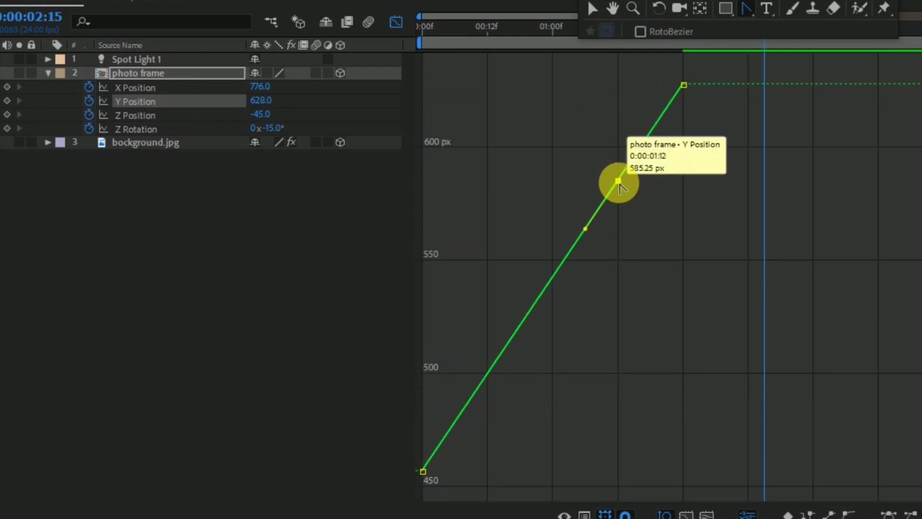
{"action": "left_click", "coordinate": [171, 87]}
{"action": "left_click", "coordinate": [682, 84]}
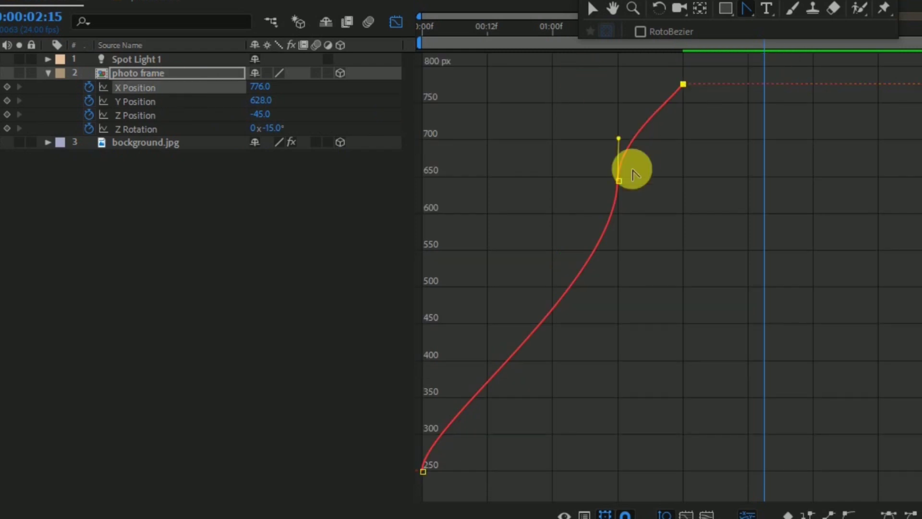
{"action": "left_click", "coordinate": [618, 181], "text": "ctrl"}
{"action": "left_click", "coordinate": [422, 470], "text": "ctrl"}
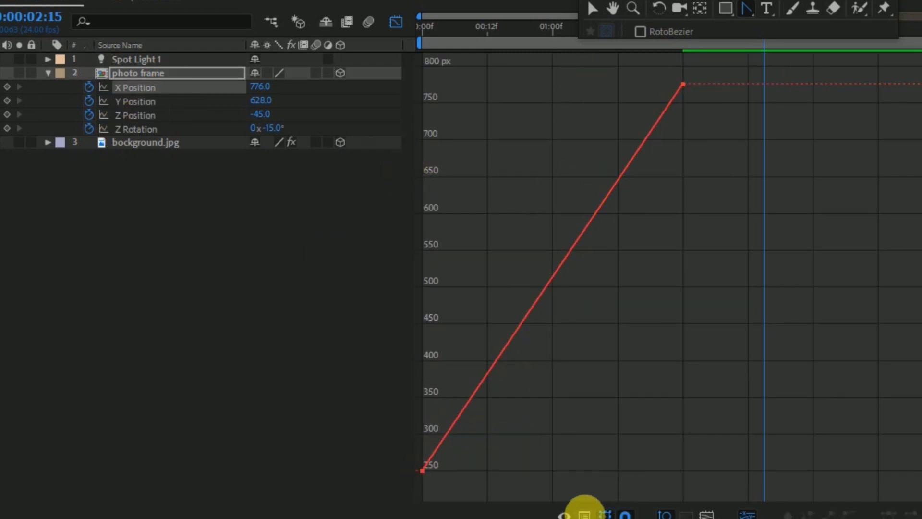
{"action": "left_click", "coordinate": [584, 512]}
Ease X Position's speed graph from a fast start down to zero at the last keyframe
{"action": "left_click", "coordinate": [645, 360]}
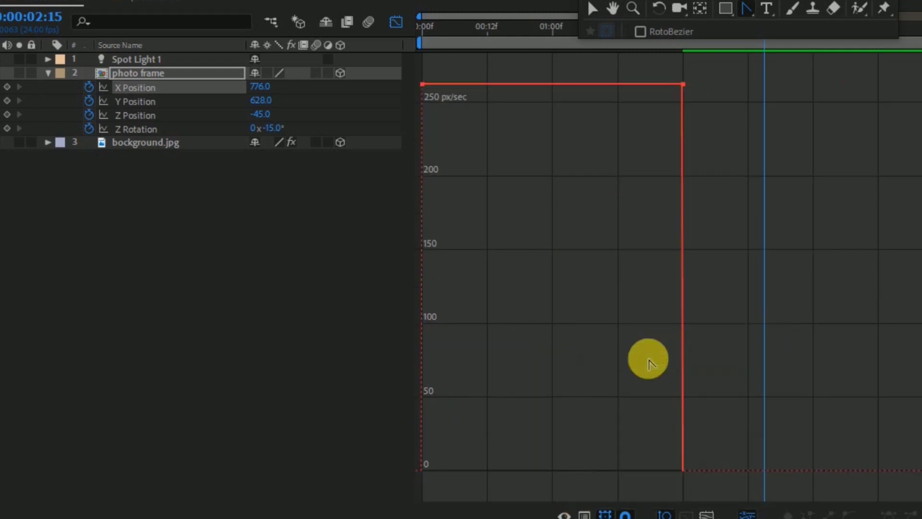
{"action": "left_click", "coordinate": [682, 85]}
{"action": "left_click_drag", "start_coordinate": [659, 84], "coordinate": [668, 392]}
{"action": "left_click_drag", "start_coordinate": [668, 459], "coordinate": [673, 487]}
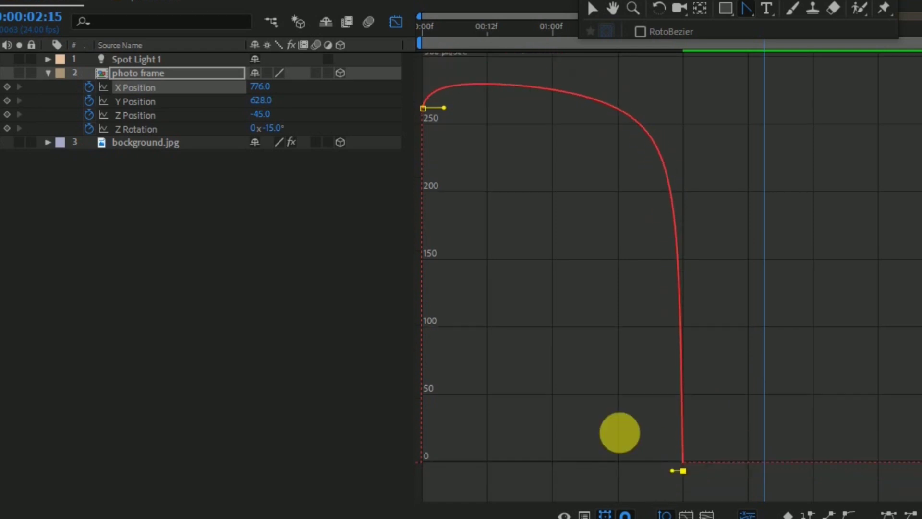
{"action": "mouse_move", "coordinate": [422, 115]}
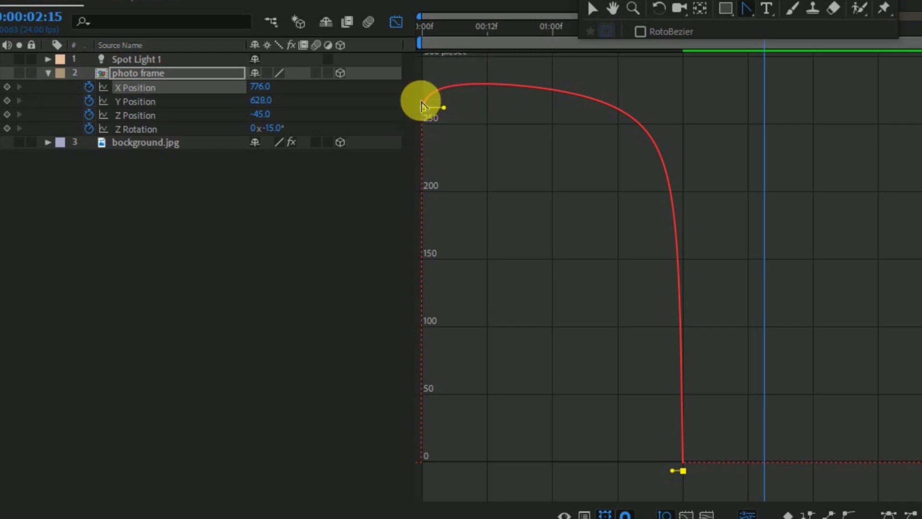
{"action": "left_click_drag", "start_coordinate": [446, 109], "coordinate": [433, 89]}
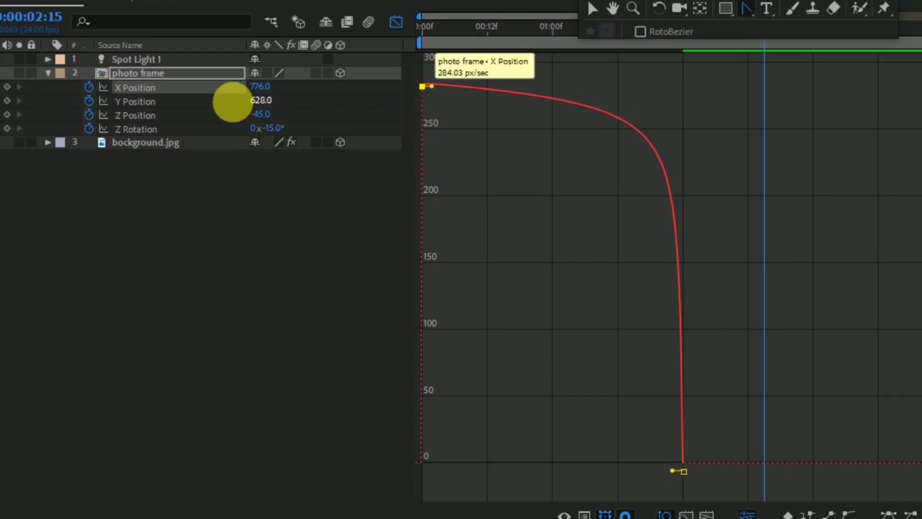
Give Y and Z Position the same ease: fast start, gliding to zero at 2 seconds
{"action": "left_click", "coordinate": [139, 100]}
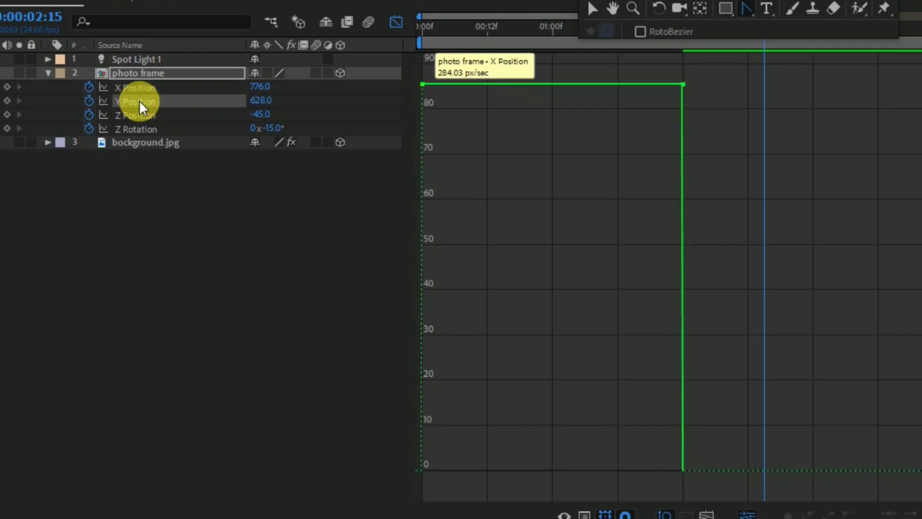
{"action": "left_click", "coordinate": [682, 85]}
{"action": "left_click_drag", "start_coordinate": [662, 89], "coordinate": [670, 469]}
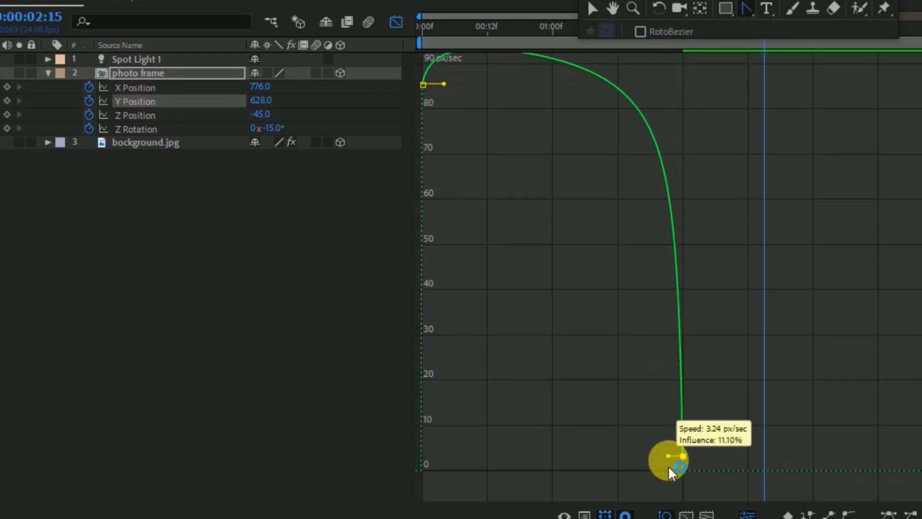
{"action": "left_click_drag", "start_coordinate": [443, 117], "coordinate": [421, 84]}
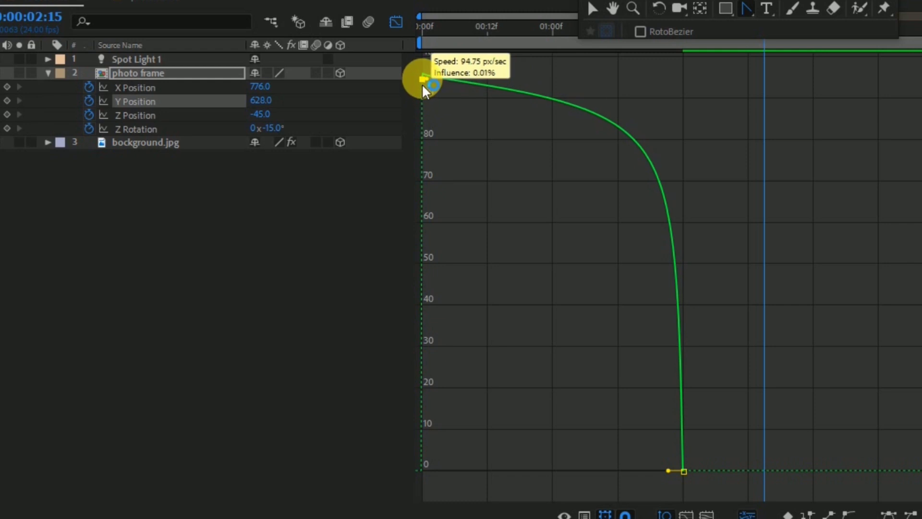
{"action": "left_click", "coordinate": [330, 115]}
{"action": "left_click", "coordinate": [682, 84]}
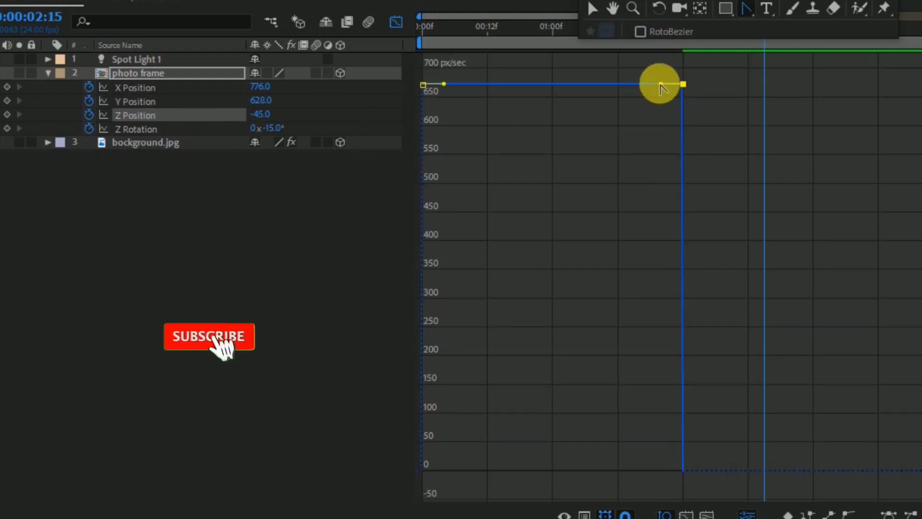
{"action": "left_click_drag", "start_coordinate": [659, 84], "coordinate": [664, 470]}
{"action": "left_click_drag", "start_coordinate": [444, 126], "coordinate": [423, 83]}
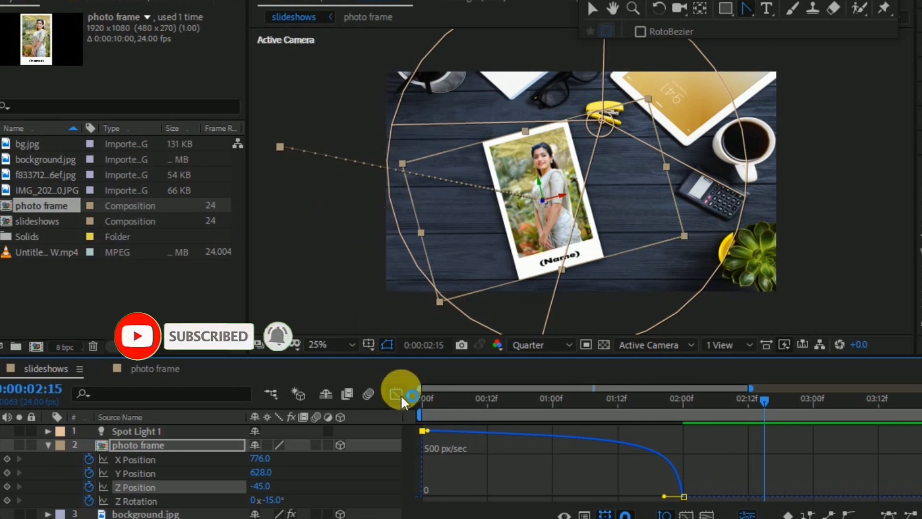
Return to the layer bars, collapse the properties and preview the fly-in animation
{"action": "left_click", "coordinate": [396, 393]}
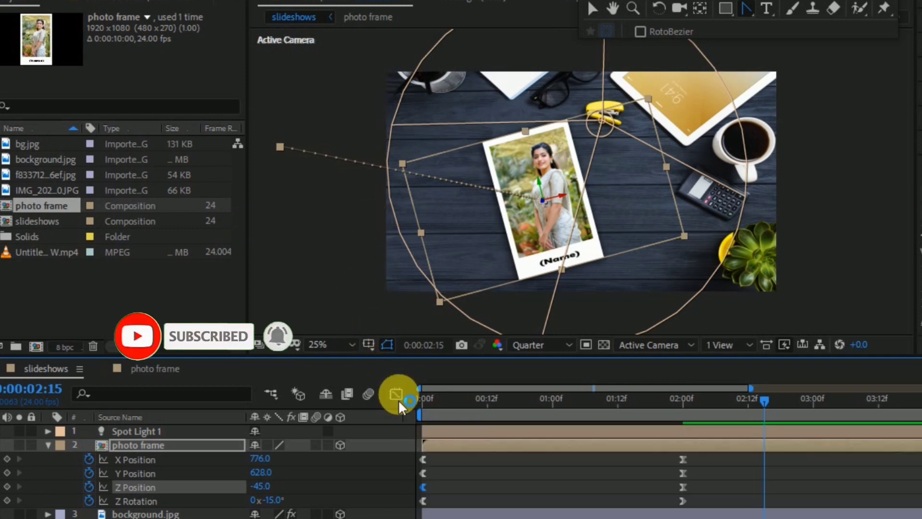
{"action": "left_click", "coordinate": [47, 445]}
{"action": "left_click", "coordinate": [97, 499]}
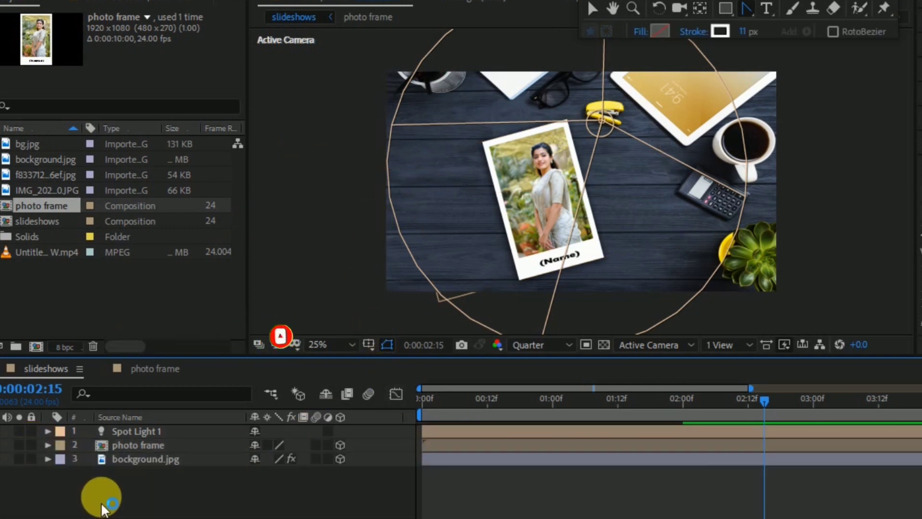
{"action": "key", "text": "space"}
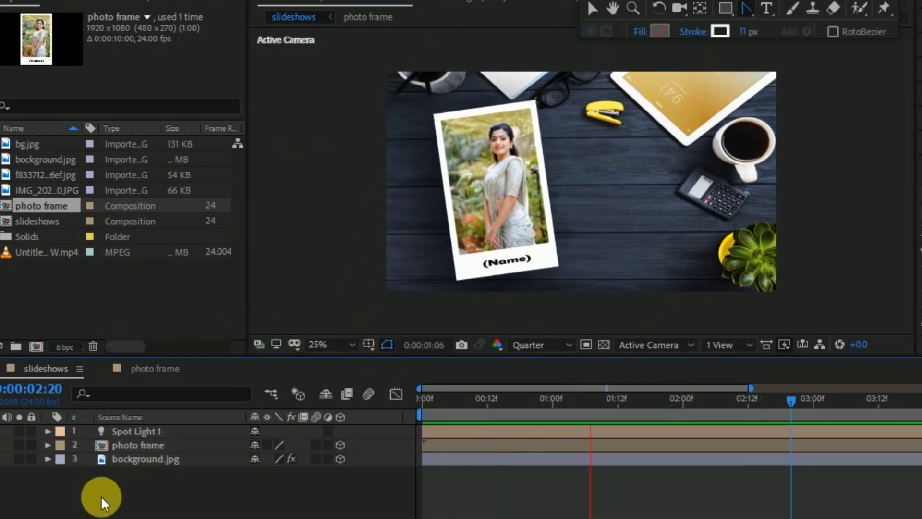
{"action": "left_click", "coordinate": [63, 211]}
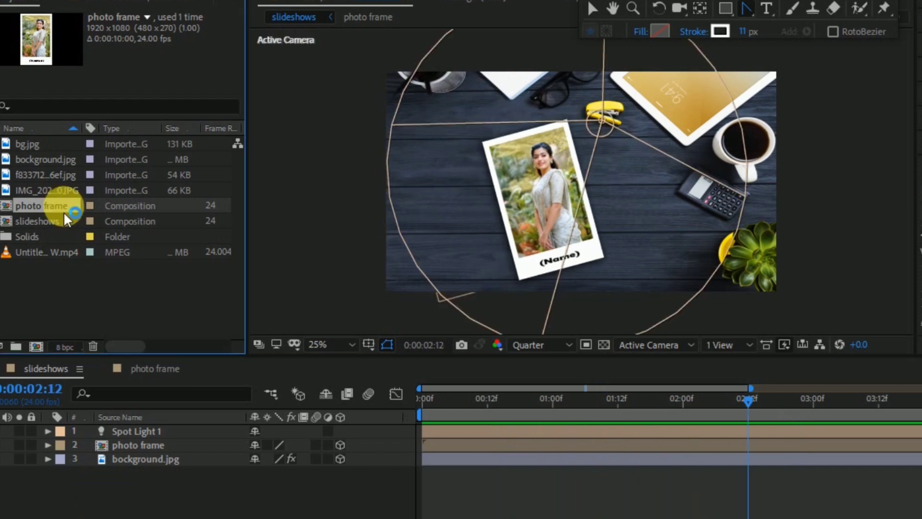
Duplicate the photo frame composition as photo frame 2 and open it
{"action": "key", "text": "ctrl+d"}
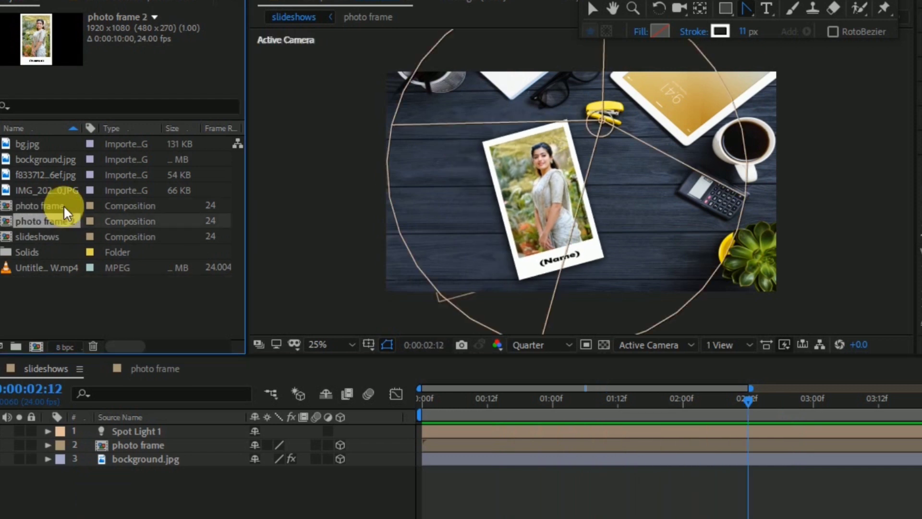
{"action": "double_click", "coordinate": [70, 220]}
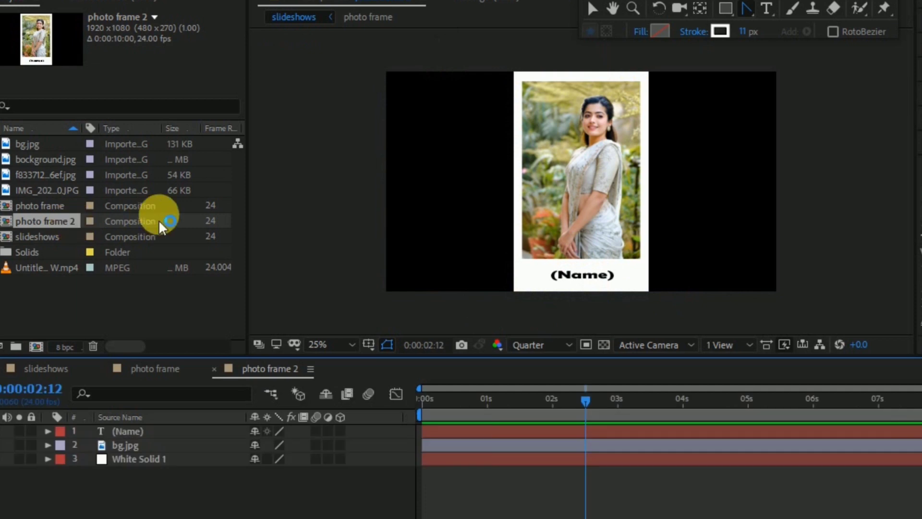
{"action": "left_click", "coordinate": [35, 191]}
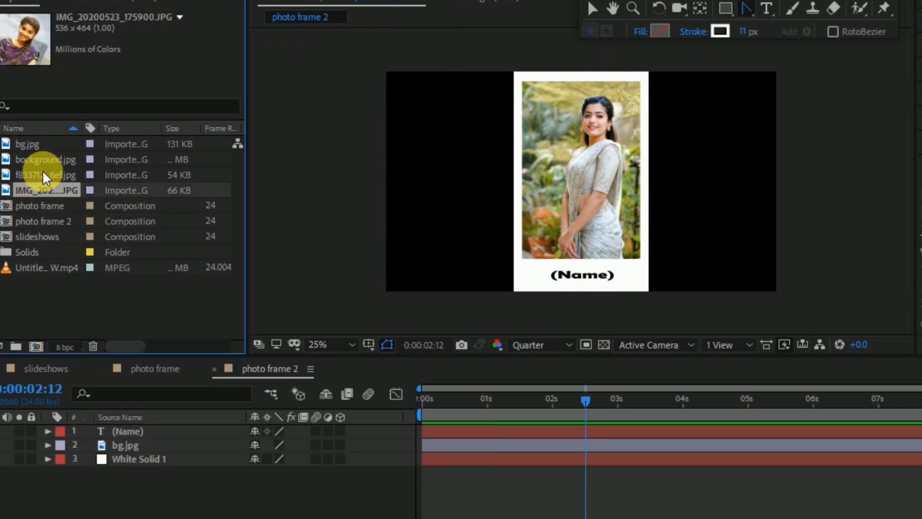
Add the f833712 field photo above White Solid 1 and widen the solid to fit it
{"action": "left_click", "coordinate": [42, 171]}
{"action": "left_click_drag", "start_coordinate": [43, 178], "coordinate": [114, 447]}
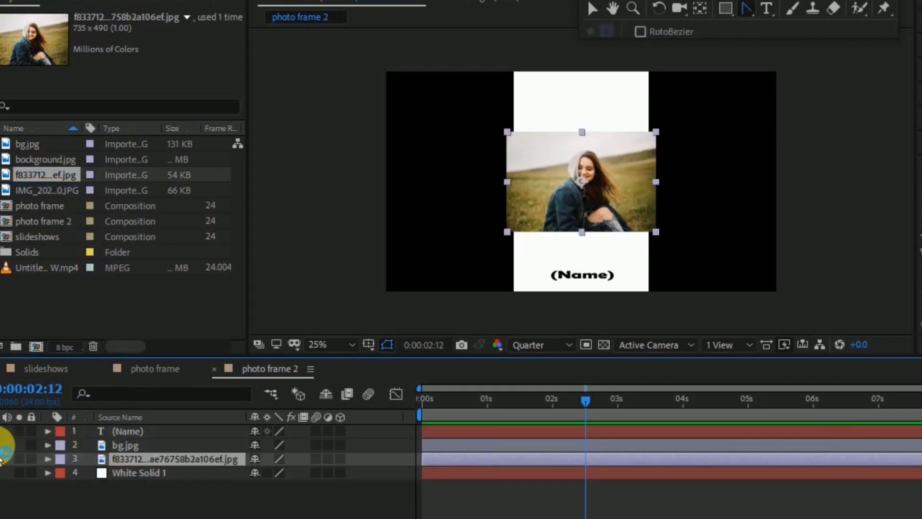
{"action": "left_click", "coordinate": [176, 478]}
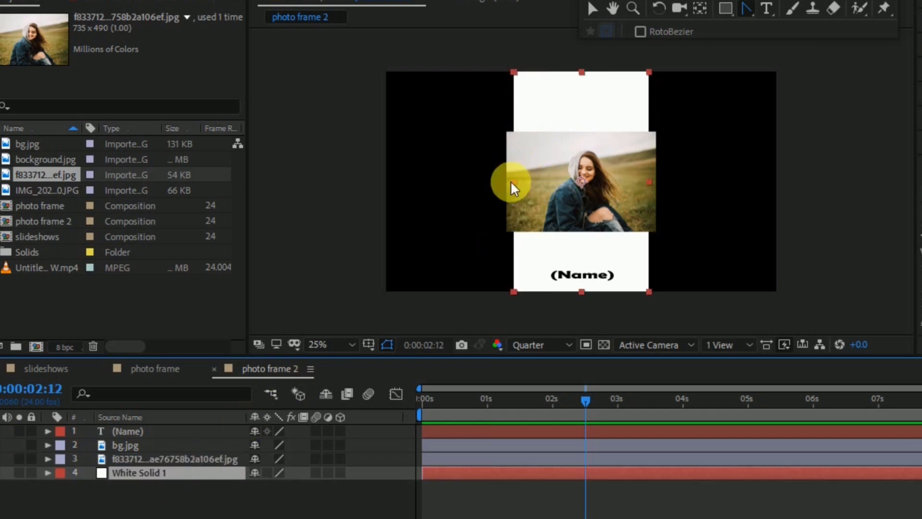
{"action": "left_click_drag", "start_coordinate": [511, 182], "coordinate": [474, 185]}
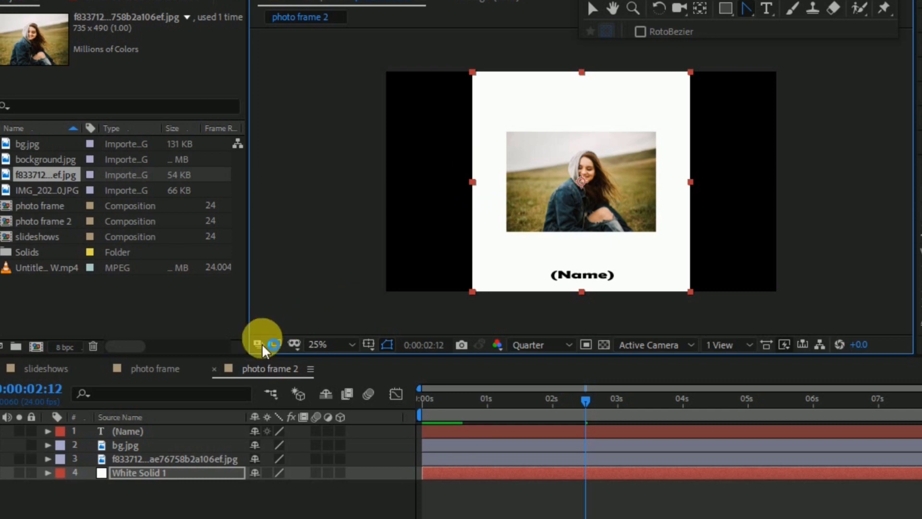
Scale the field photo to 130%, fit White Solid 1 around it and move the photo up
{"action": "left_click", "coordinate": [143, 461]}
{"action": "key", "text": "s"}
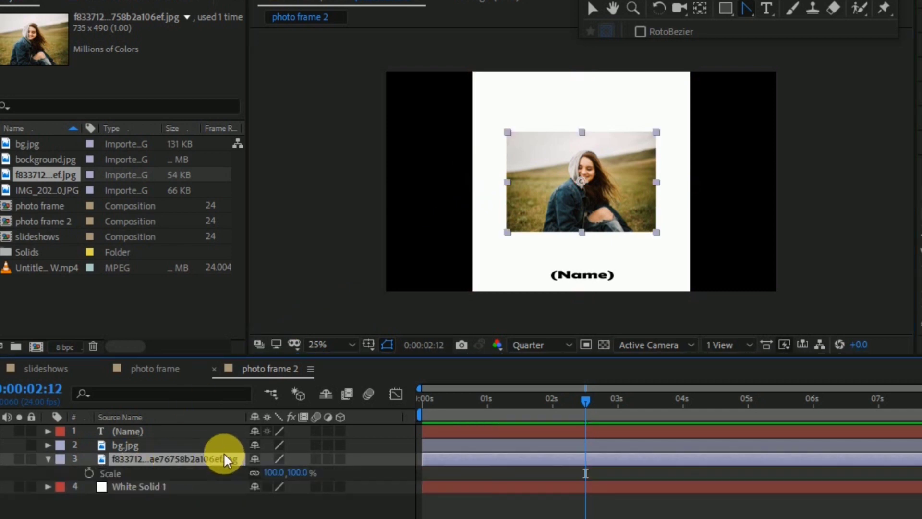
{"action": "left_click_drag", "start_coordinate": [285, 473], "coordinate": [299, 472]}
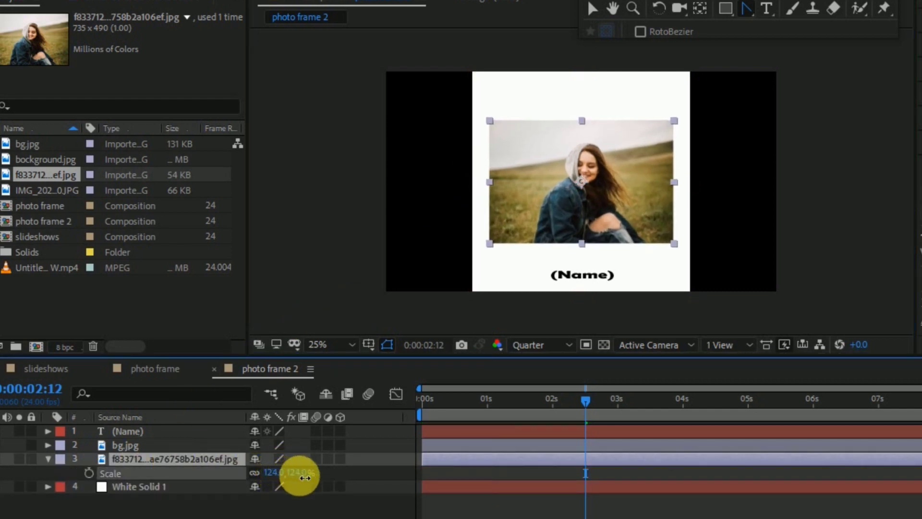
{"action": "left_click", "coordinate": [148, 486]}
{"action": "left_click_drag", "start_coordinate": [691, 182], "coordinate": [684, 181]}
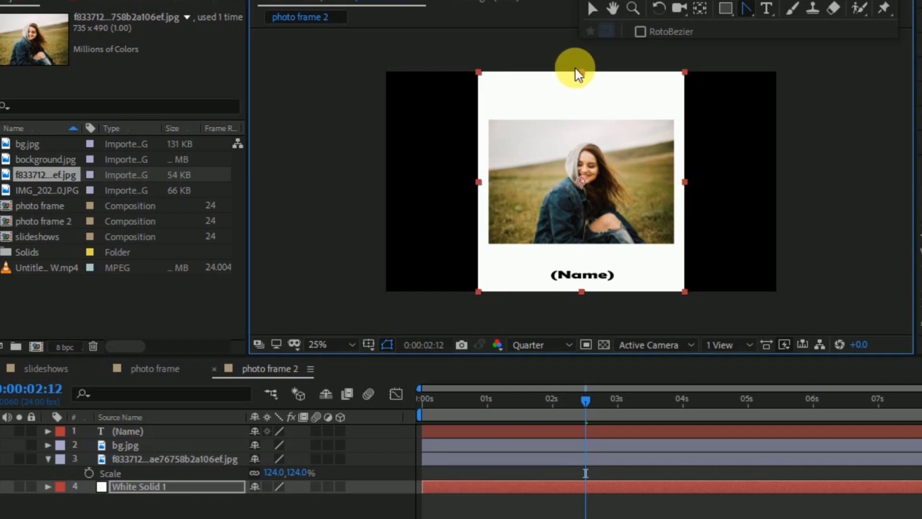
{"action": "left_click_drag", "start_coordinate": [581, 72], "coordinate": [582, 82]}
{"action": "left_click", "coordinate": [142, 461]}
{"action": "left_click_drag", "start_coordinate": [583, 178], "coordinate": [583, 163]}
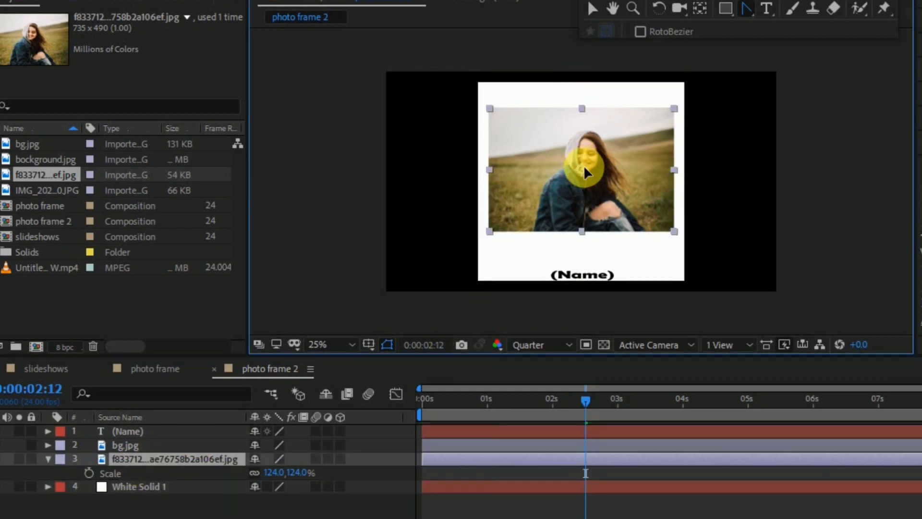
{"action": "left_click_drag", "start_coordinate": [276, 472], "coordinate": [287, 473]}
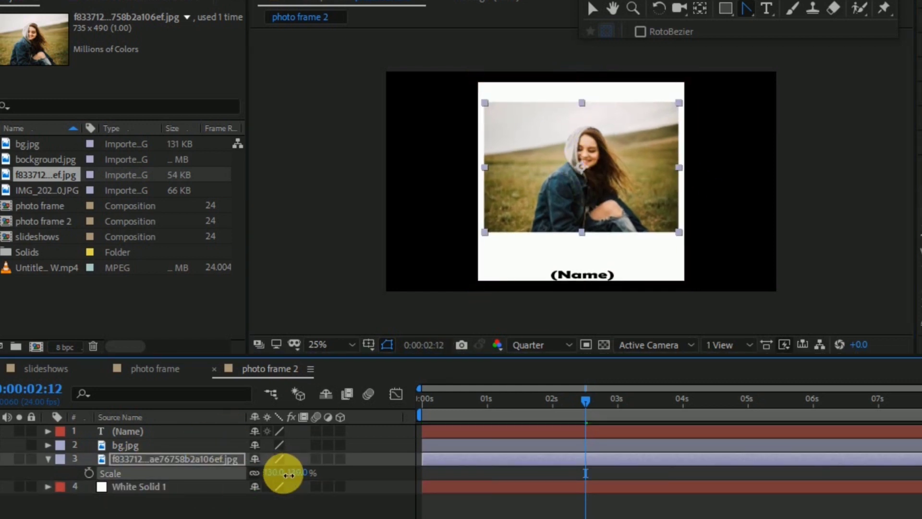
Move the (Name) caption up beneath the photo
{"action": "left_click", "coordinate": [128, 431]}
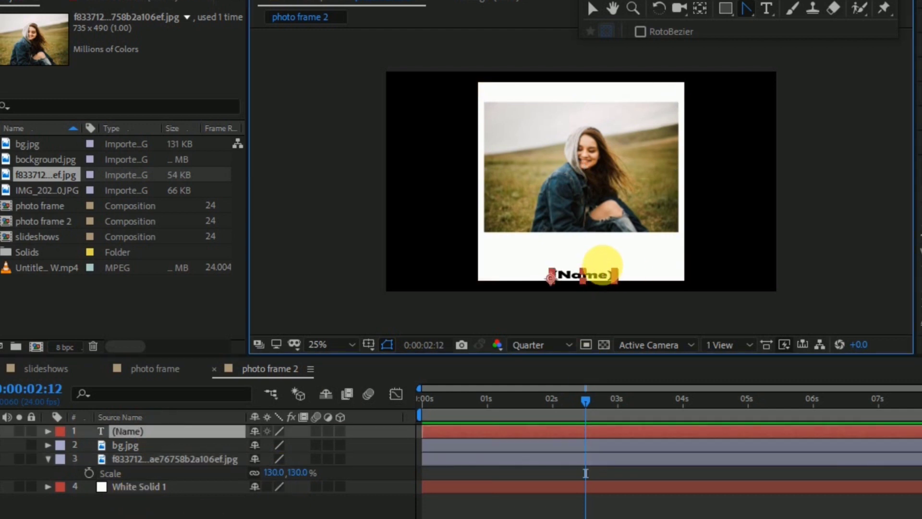
{"action": "left_click_drag", "start_coordinate": [592, 279], "coordinate": [606, 260]}
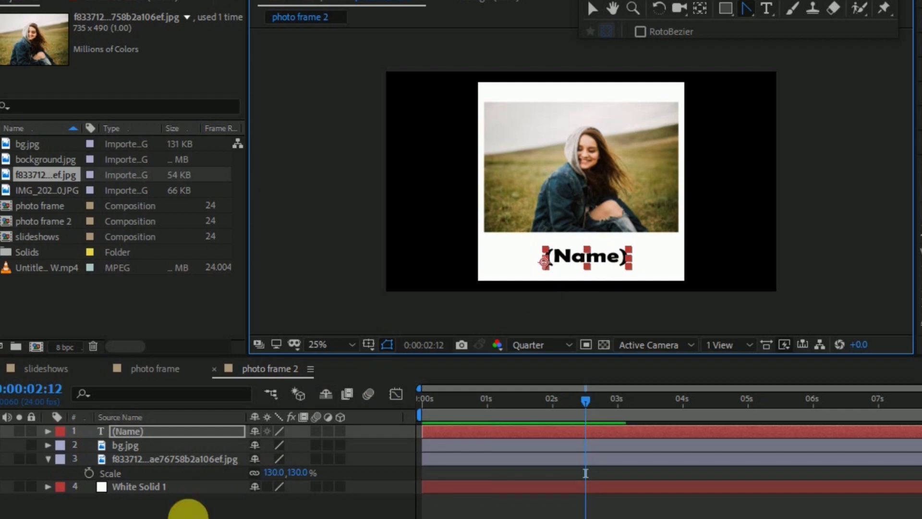
{"action": "left_click", "coordinate": [189, 510]}
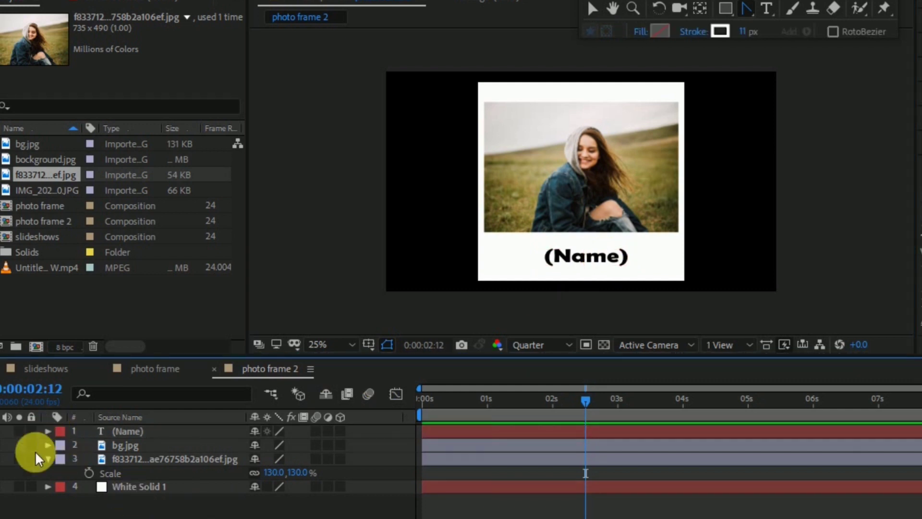
In slideshows, duplicate the photo frame layer and replace its source with photo frame 2
{"action": "left_click", "coordinate": [47, 457]}
{"action": "left_click", "coordinate": [45, 367]}
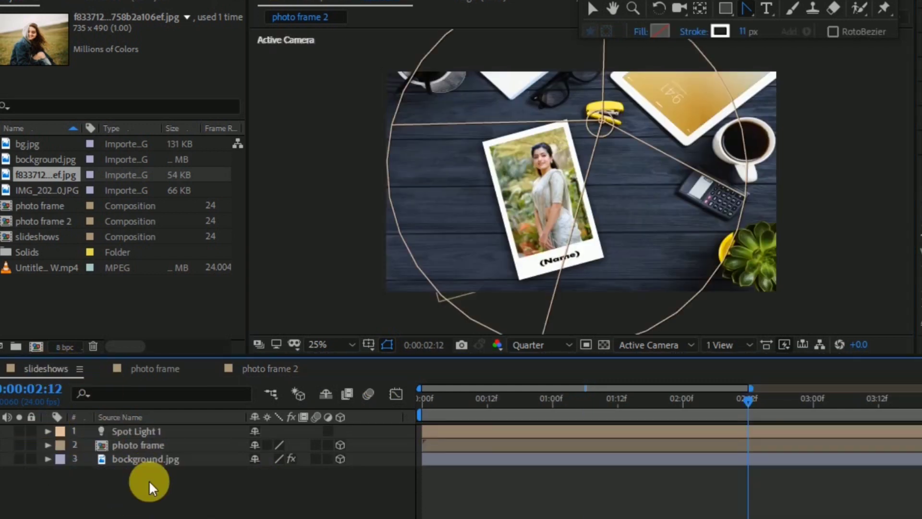
{"action": "left_click", "coordinate": [155, 446]}
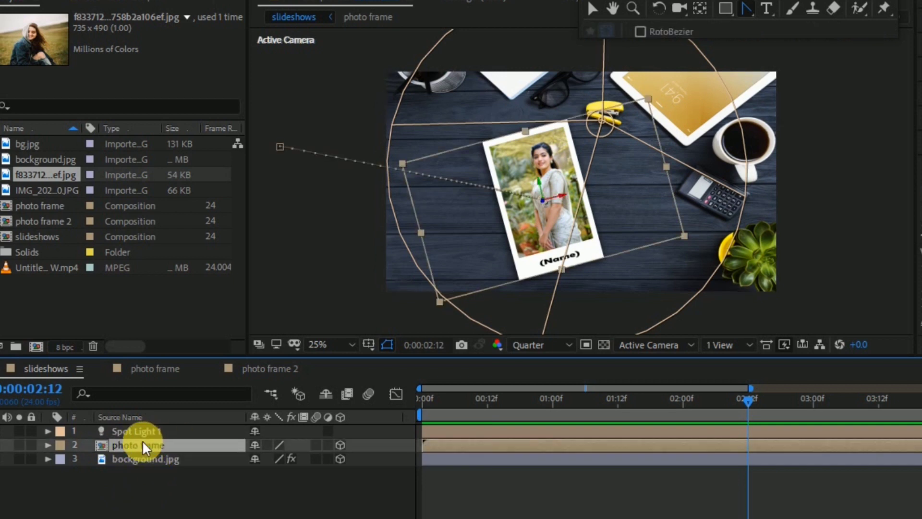
{"action": "key", "text": "ctrl+d"}
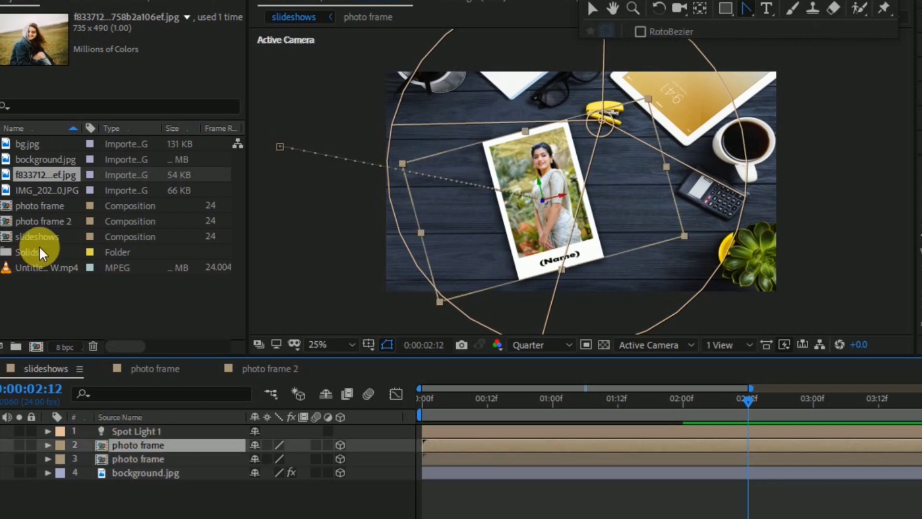
{"action": "left_click", "coordinate": [38, 223]}
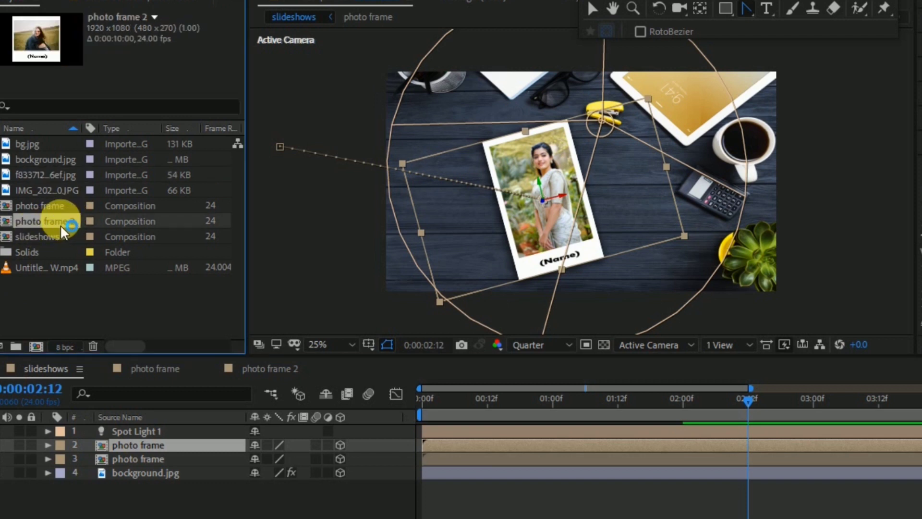
{"action": "left_click_drag", "start_coordinate": [61, 227], "coordinate": [130, 443]}
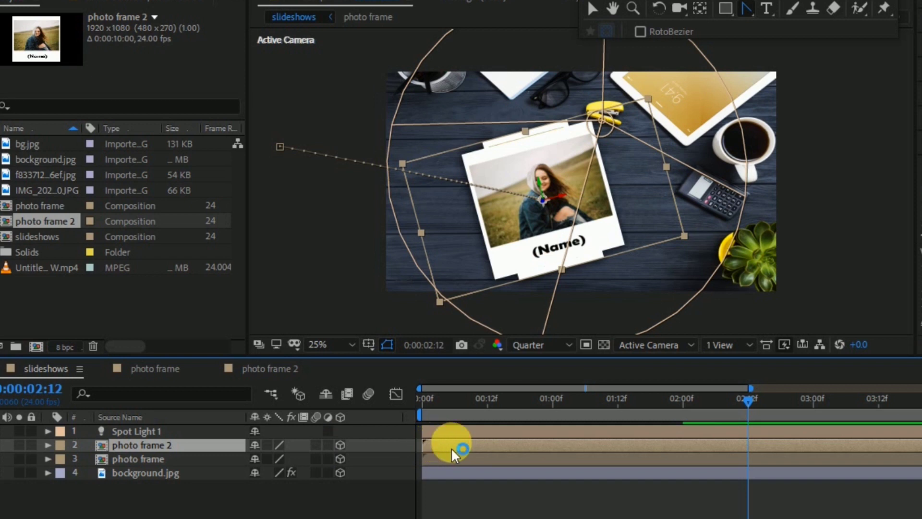
Delay photo frame 2 to start after about 2 seconds and preview the animation
{"action": "left_click_drag", "start_coordinate": [543, 447], "coordinate": [701, 445]}
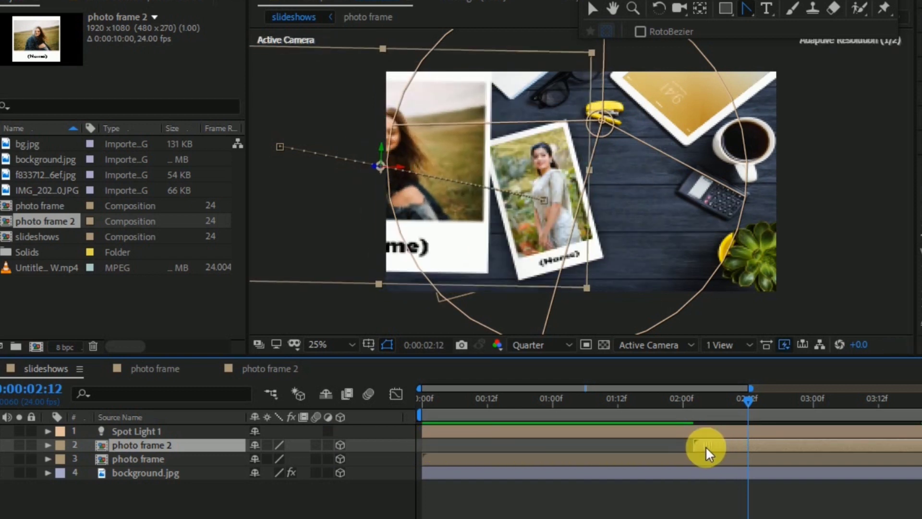
{"action": "left_click_drag", "start_coordinate": [705, 445], "coordinate": [724, 446]}
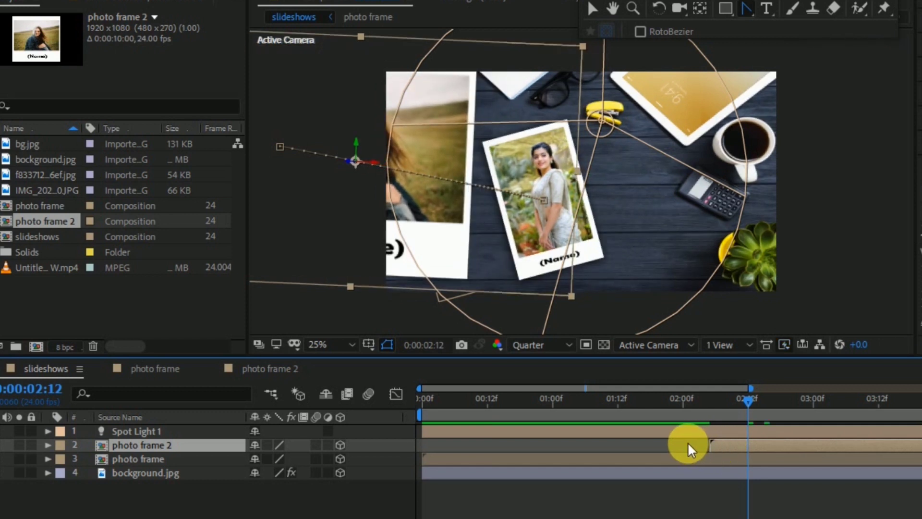
{"action": "key", "text": "space"}
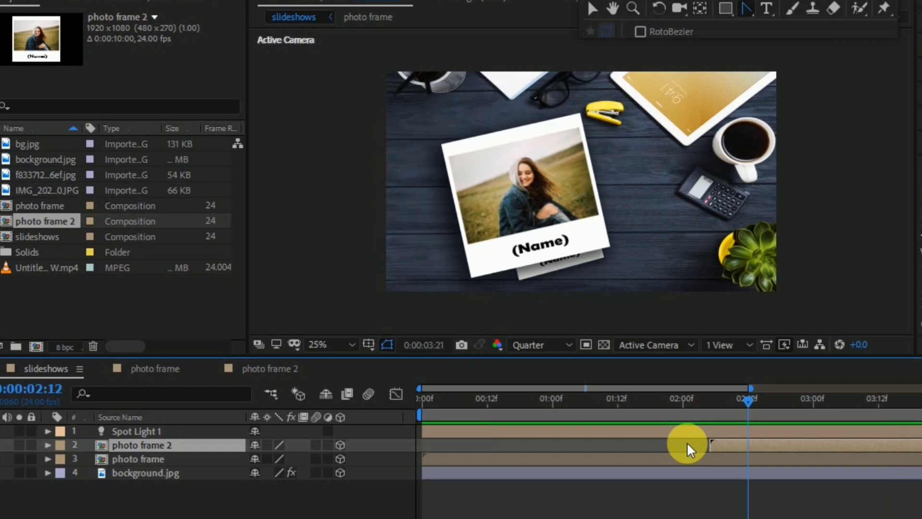
Drag photo frame 2's first keyframe upward to a Y Position of about 244.6
{"action": "key", "text": "space"}
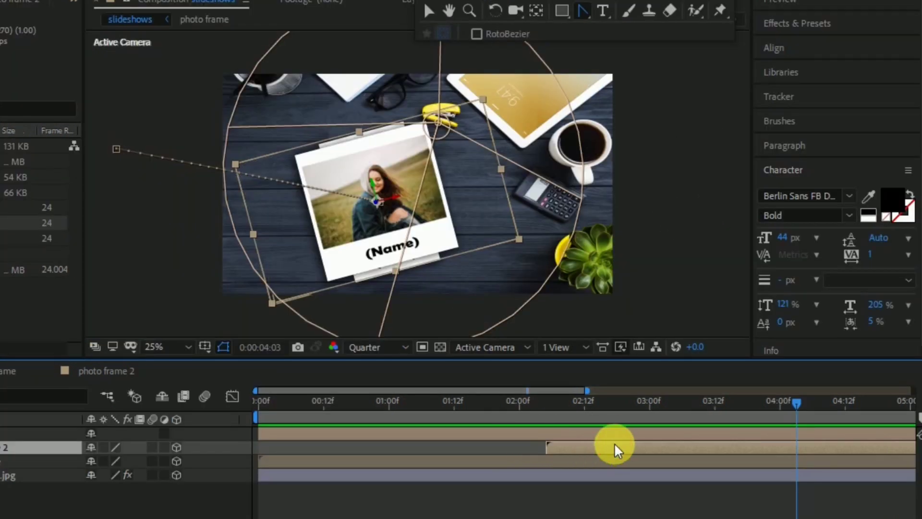
{"action": "key", "text": "u"}
{"action": "left_click", "coordinate": [547, 403]}
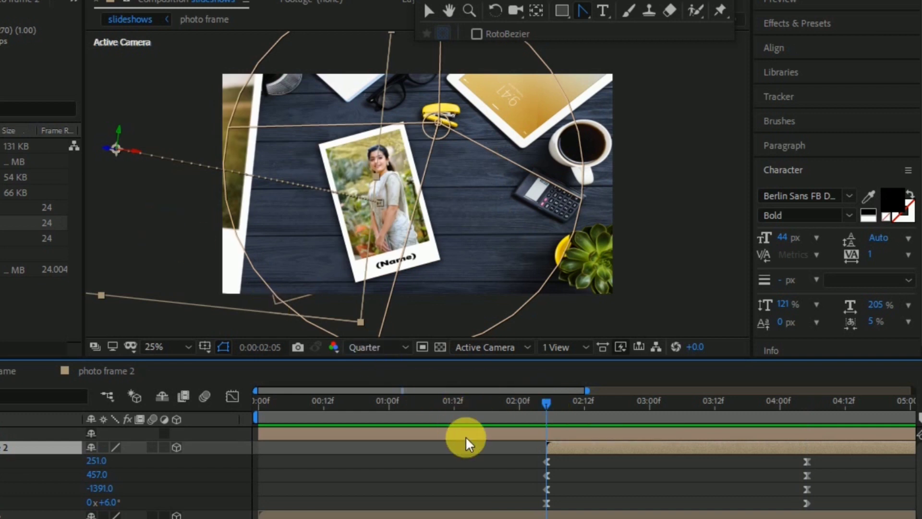
{"action": "scroll", "coordinate": [466, 439], "scroll_direction": "up", "scroll_amount": 2}
{"action": "scroll", "coordinate": [466, 439], "scroll_direction": "up", "scroll_amount": 2}
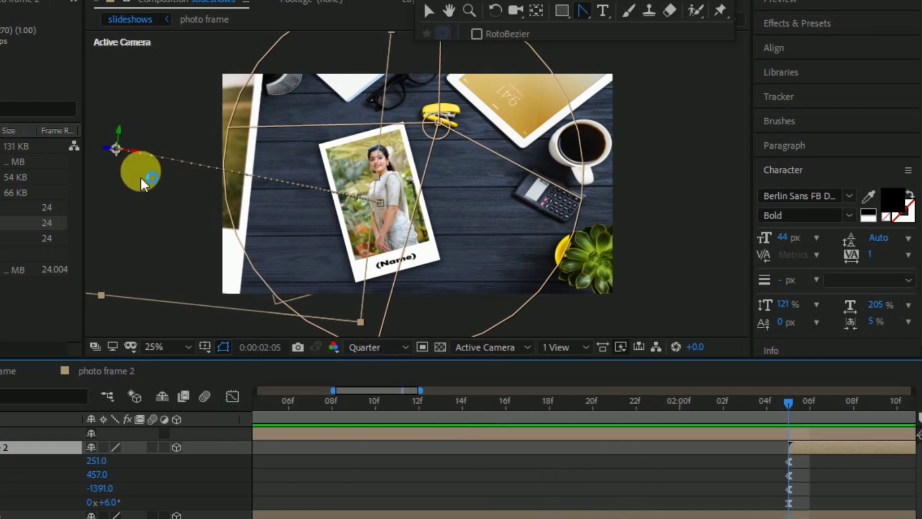
{"action": "left_click_drag", "start_coordinate": [119, 153], "coordinate": [113, 57]}
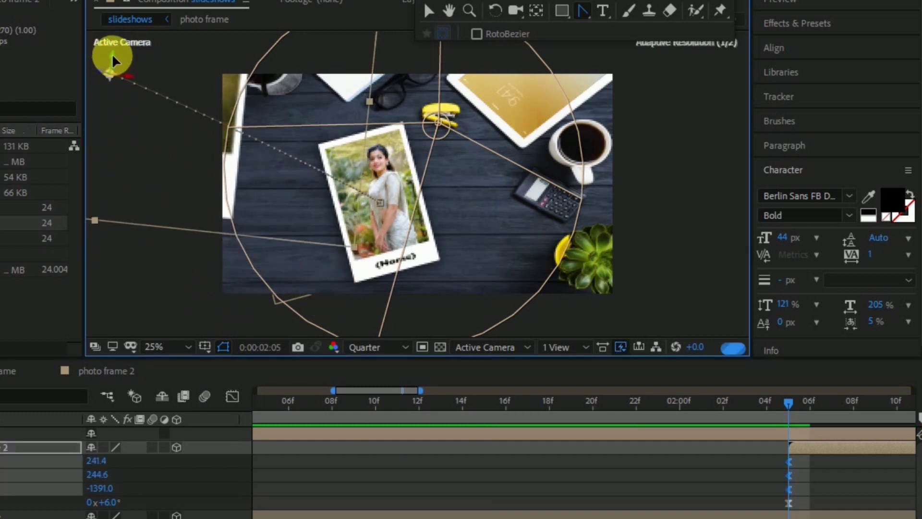
{"action": "scroll", "coordinate": [147, 180], "scroll_direction": "down", "scroll_amount": 1}
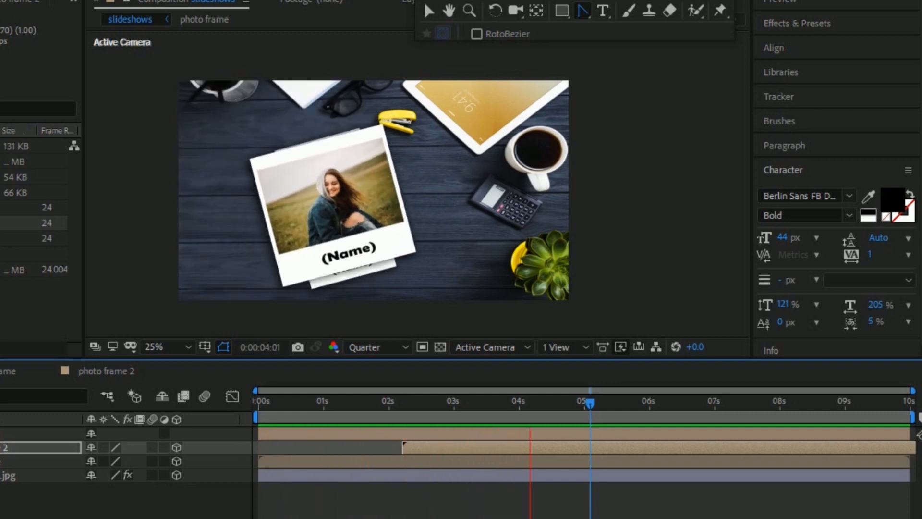
Duplicate the photo frame 2 layer, swap its source to photo frame 3, and start it around 5 seconds
{"action": "left_click", "coordinate": [144, 426]}
{"action": "key", "text": "ctrl+d"}
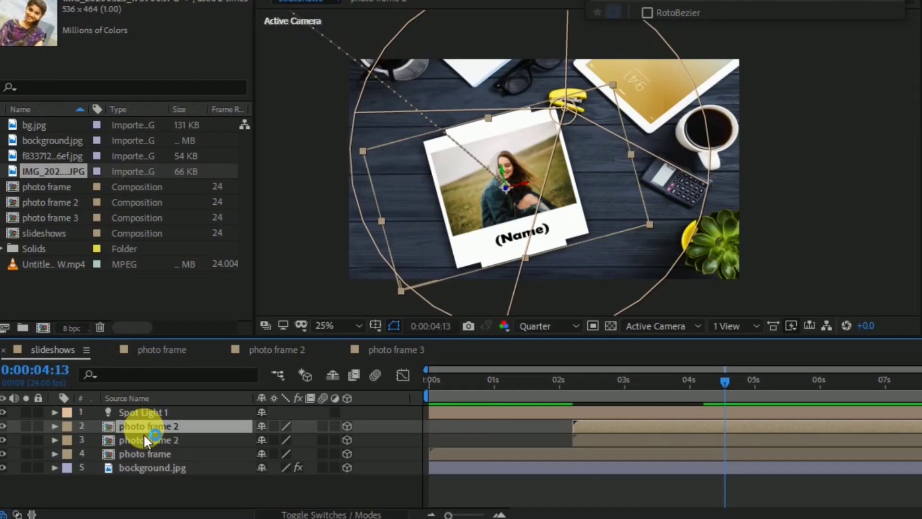
{"action": "left_click", "coordinate": [66, 214]}
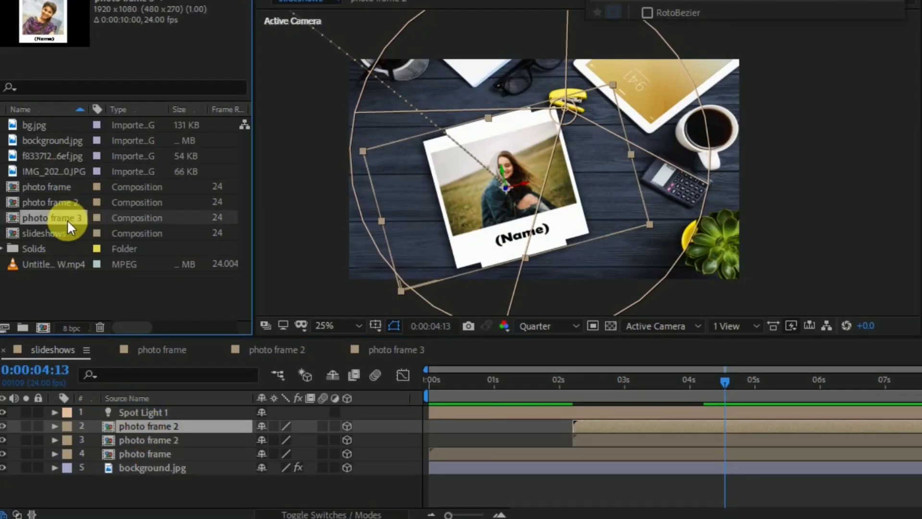
{"action": "left_click_drag", "start_coordinate": [67, 217], "coordinate": [173, 425]}
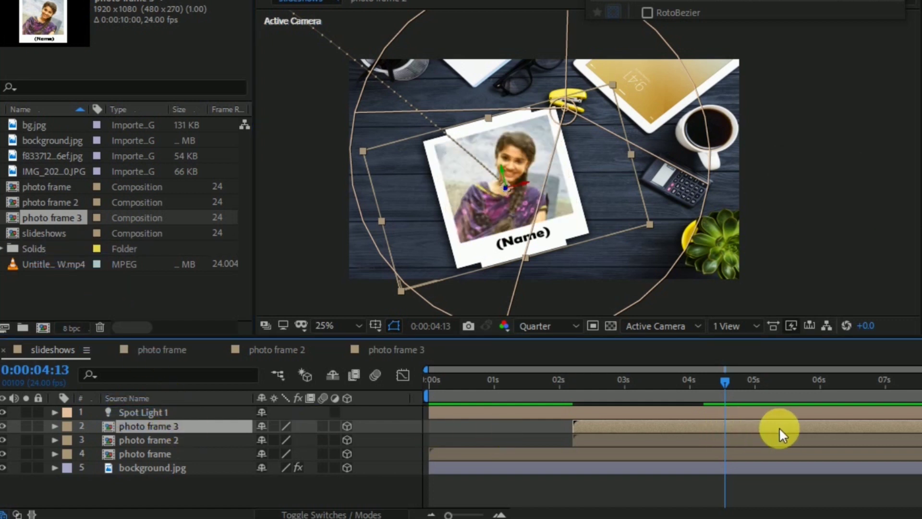
{"action": "left_click_drag", "start_coordinate": [778, 427], "coordinate": [903, 444]}
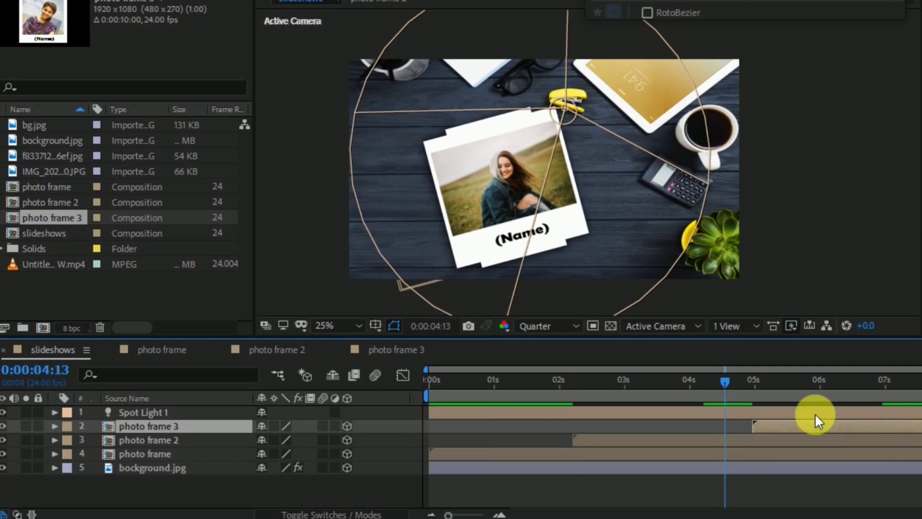
Set photo frame 3's final Z Rotation keyframe to -24°
{"action": "key", "text": "r"}
{"action": "left_click", "coordinate": [27, 481]}
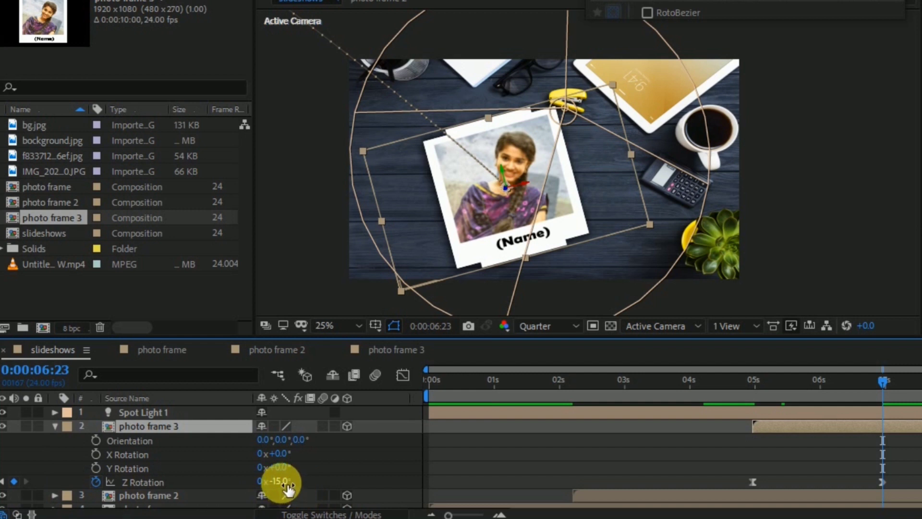
{"action": "left_click_drag", "start_coordinate": [281, 483], "coordinate": [278, 484]}
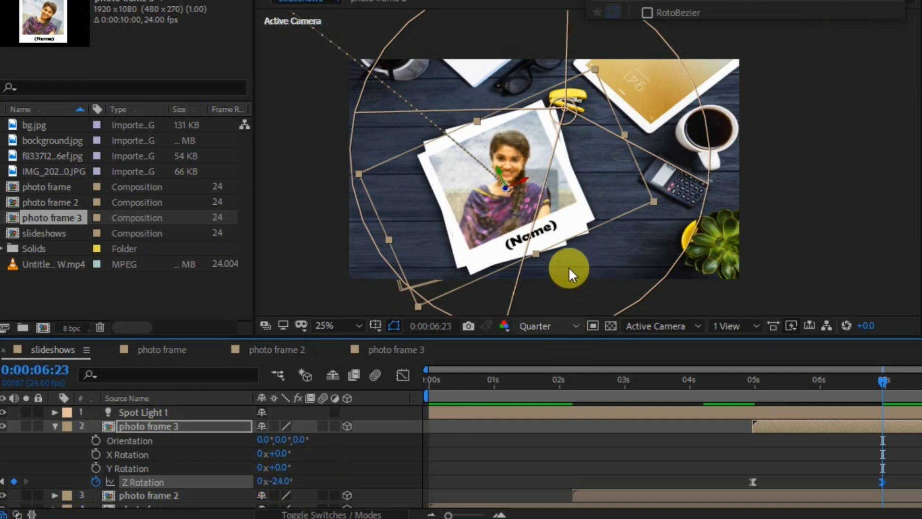
Move photo frame 3's starting keyframe off the right side to X 1678.8, Y 177.8
{"action": "key", "text": "comma"}
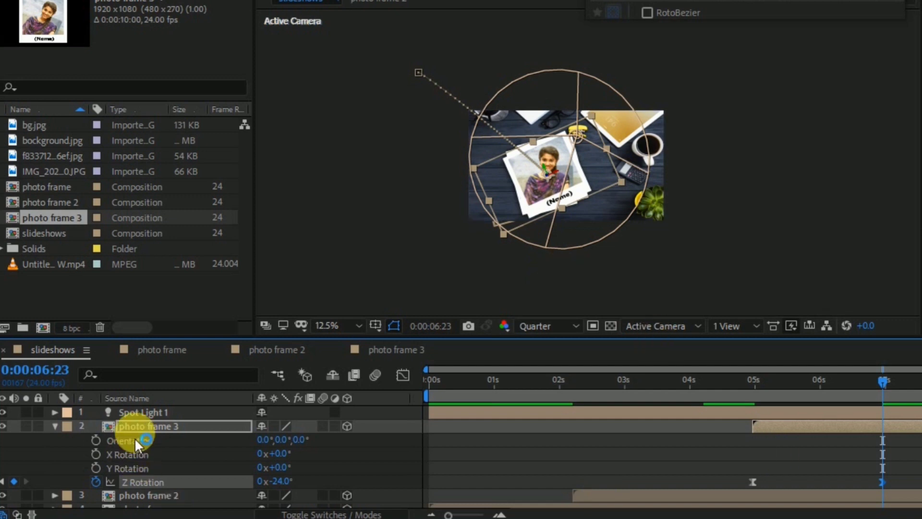
{"action": "key", "text": "u"}
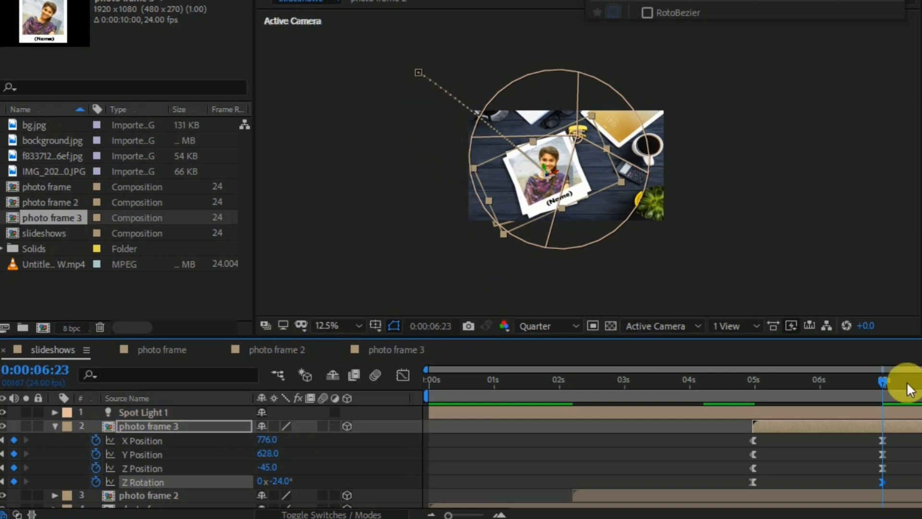
{"action": "left_click_drag", "start_coordinate": [793, 405], "coordinate": [755, 405]}
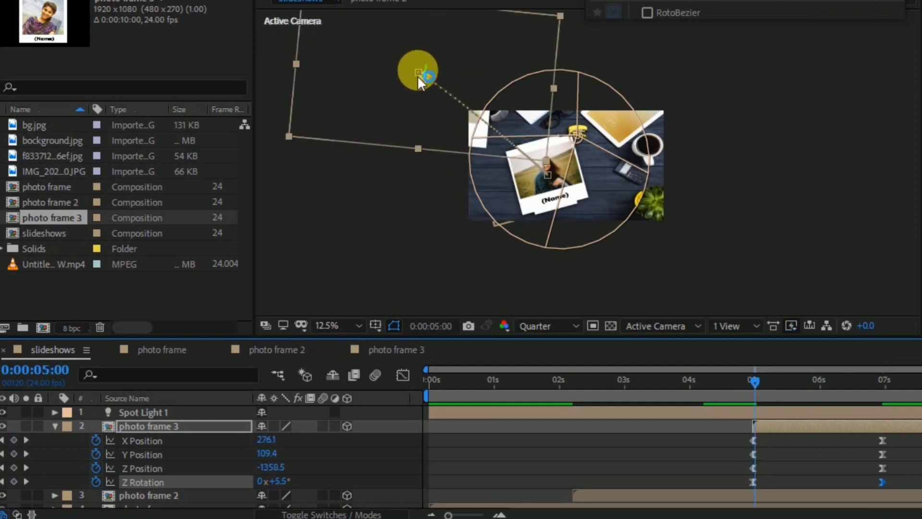
{"action": "mouse_move", "coordinate": [416, 76]}
{"action": "left_mouse_down"}
{"action": "mouse_move", "coordinate": [399, 106]}
{"action": "mouse_move", "coordinate": [748, 82]}
{"action": "left_mouse_up"}
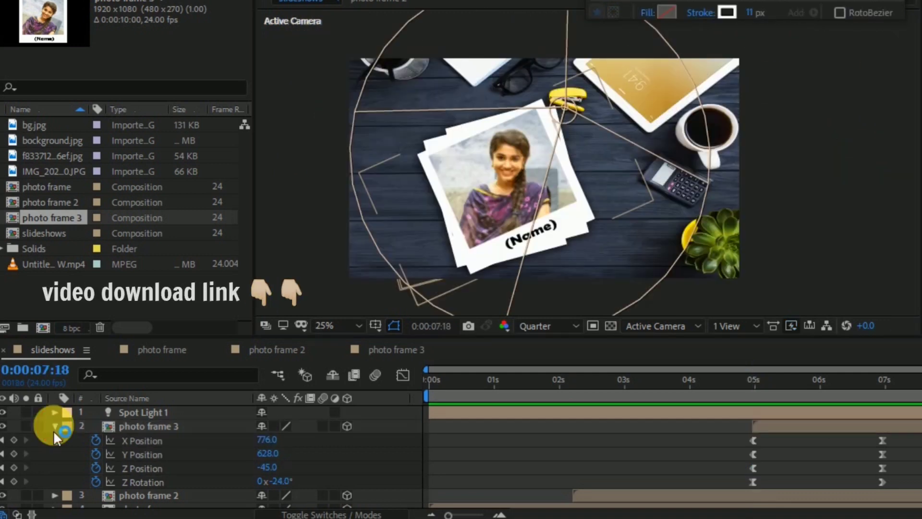
{"action": "left_click", "coordinate": [55, 426]}
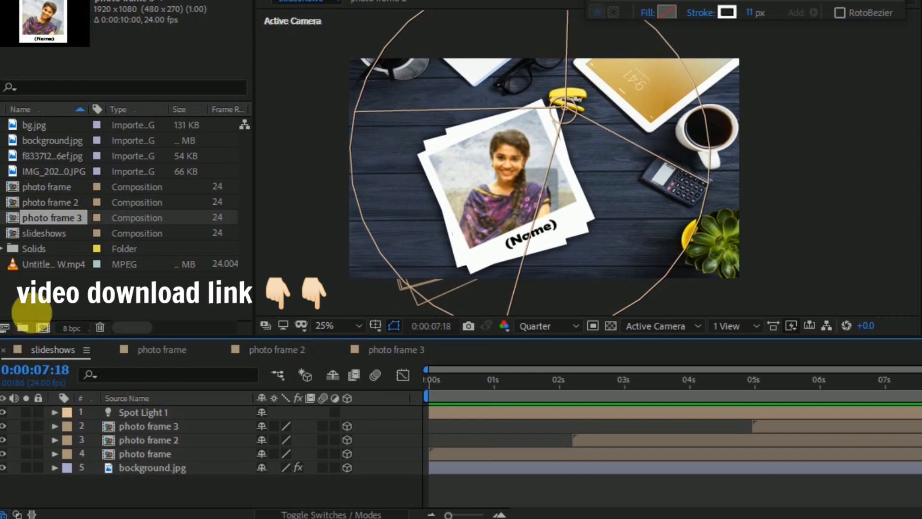
Place the Untitled…ng In Darkness W.mp4 particle video as the top layer with Screen blending mode
{"action": "left_click_drag", "start_coordinate": [55, 263], "coordinate": [96, 413]}
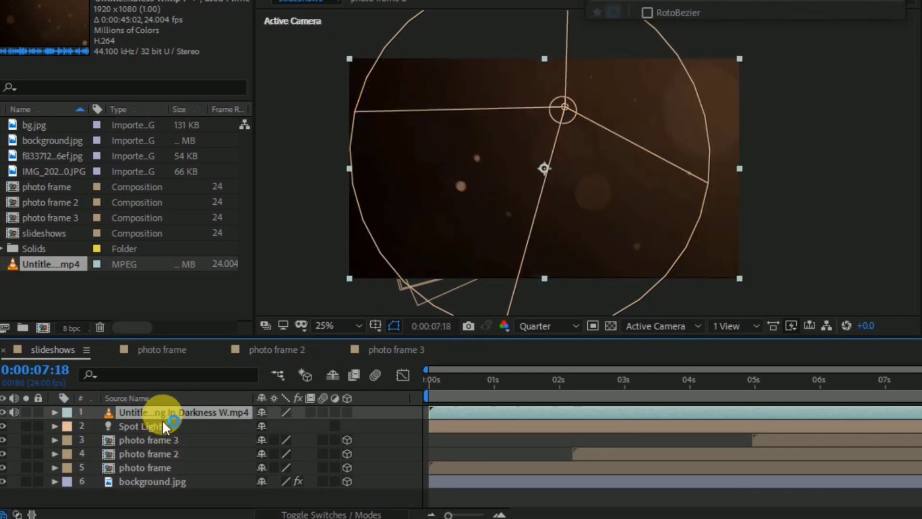
{"action": "right_click", "coordinate": [162, 419]}
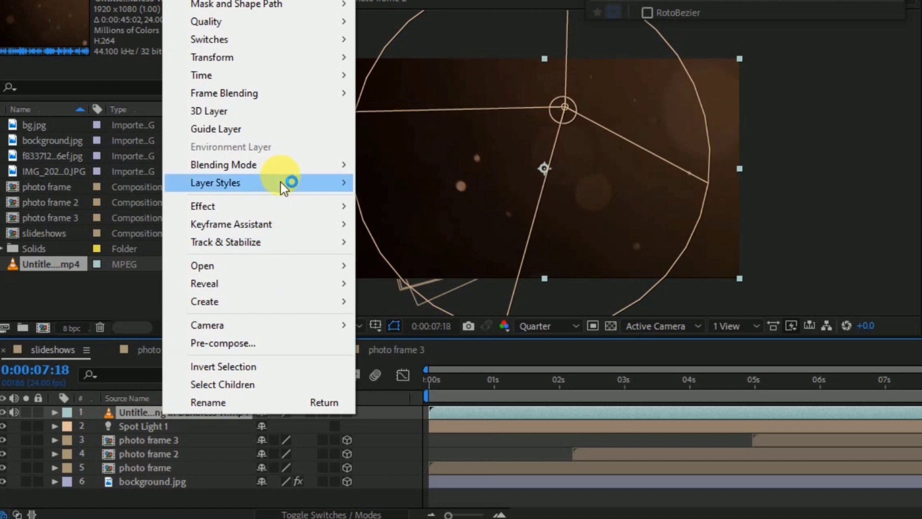
{"action": "mouse_move", "coordinate": [335, 167]}
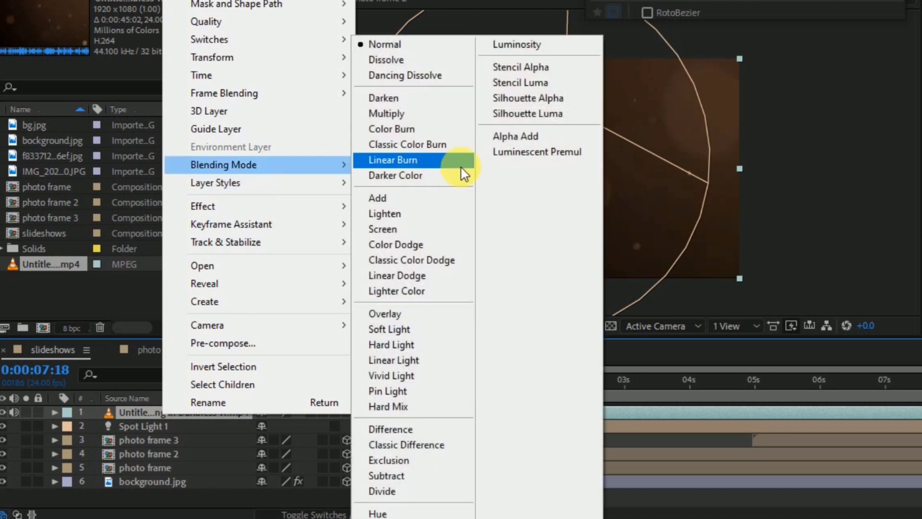
{"action": "left_click", "coordinate": [408, 217]}
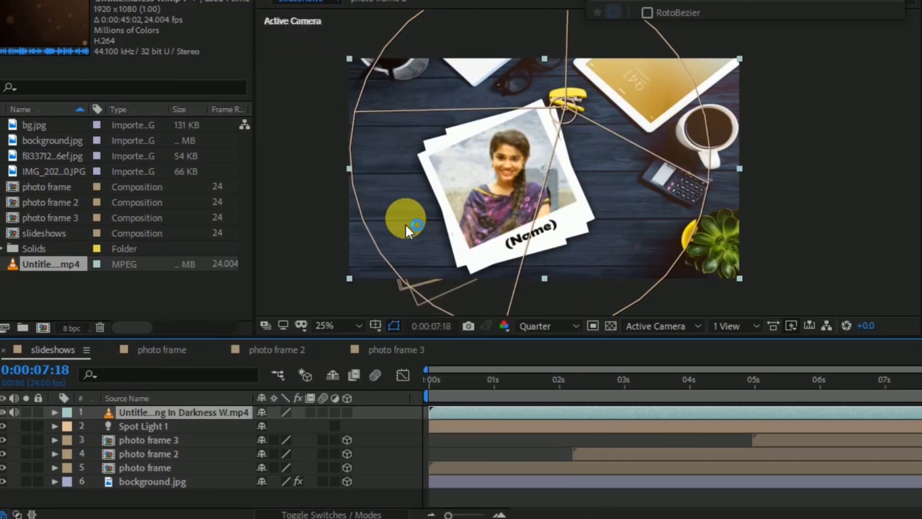
{"action": "left_click", "coordinate": [335, 255]}
{"action": "key", "text": "space"}
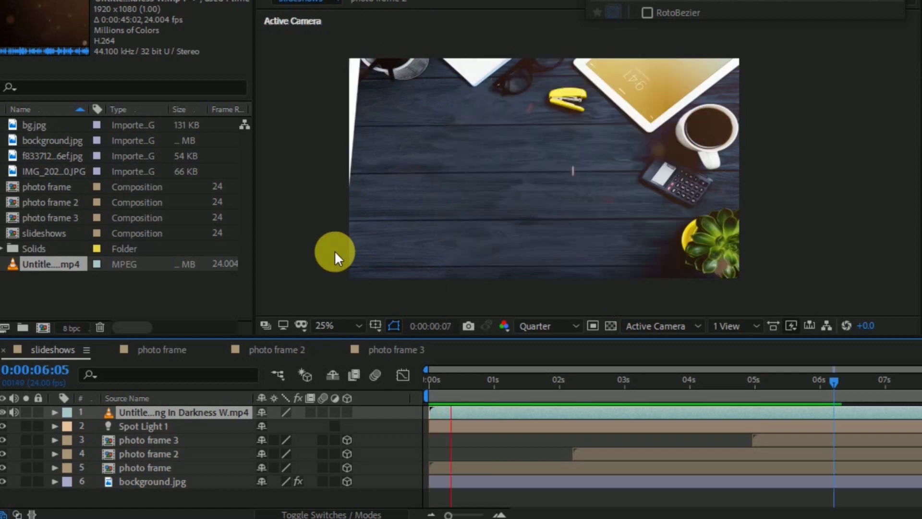